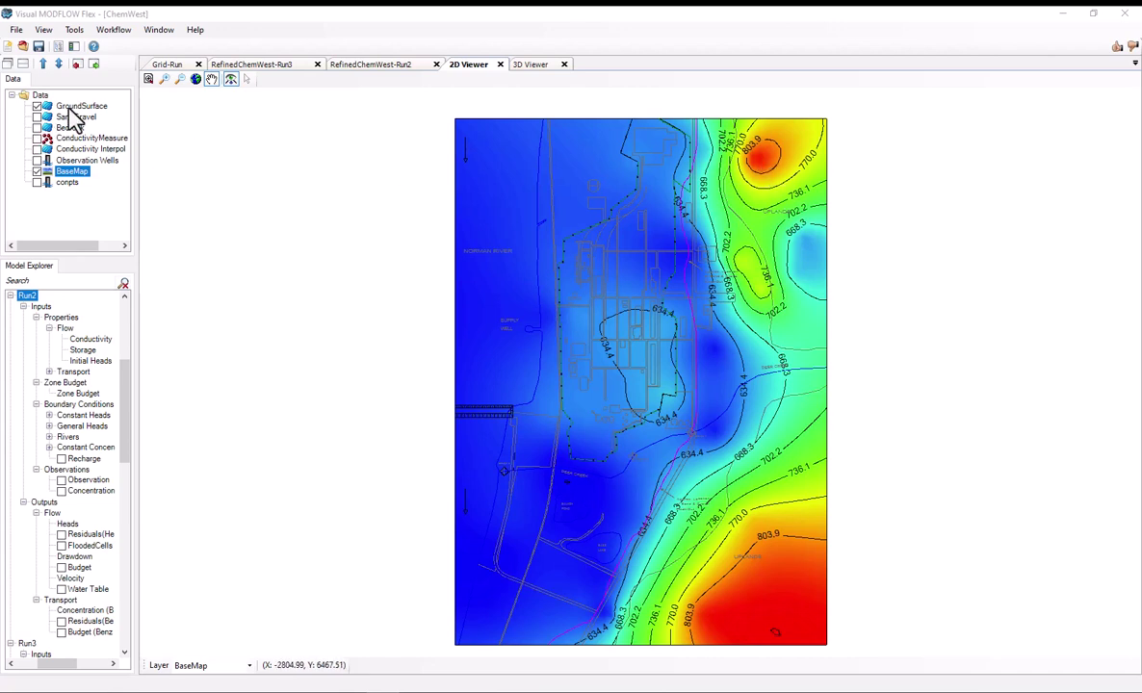
Step: Open the color style settings of the GroundSurface layer and arrange the settings window so the map can be seen
left_click(75, 107)
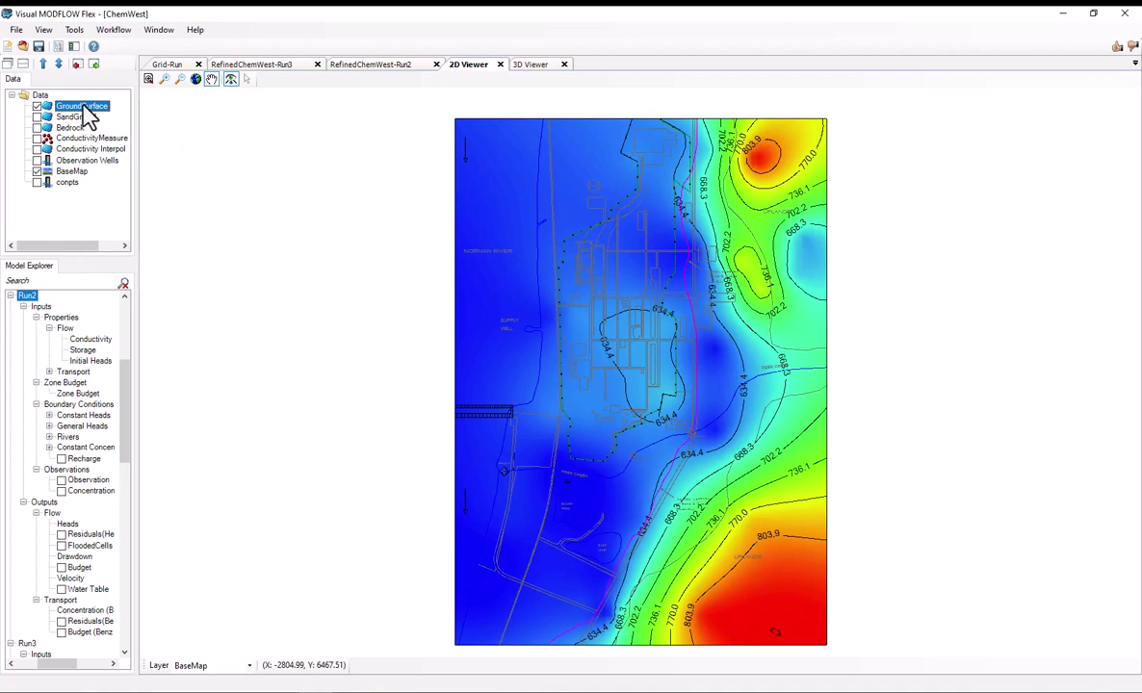
right_click(88, 115)
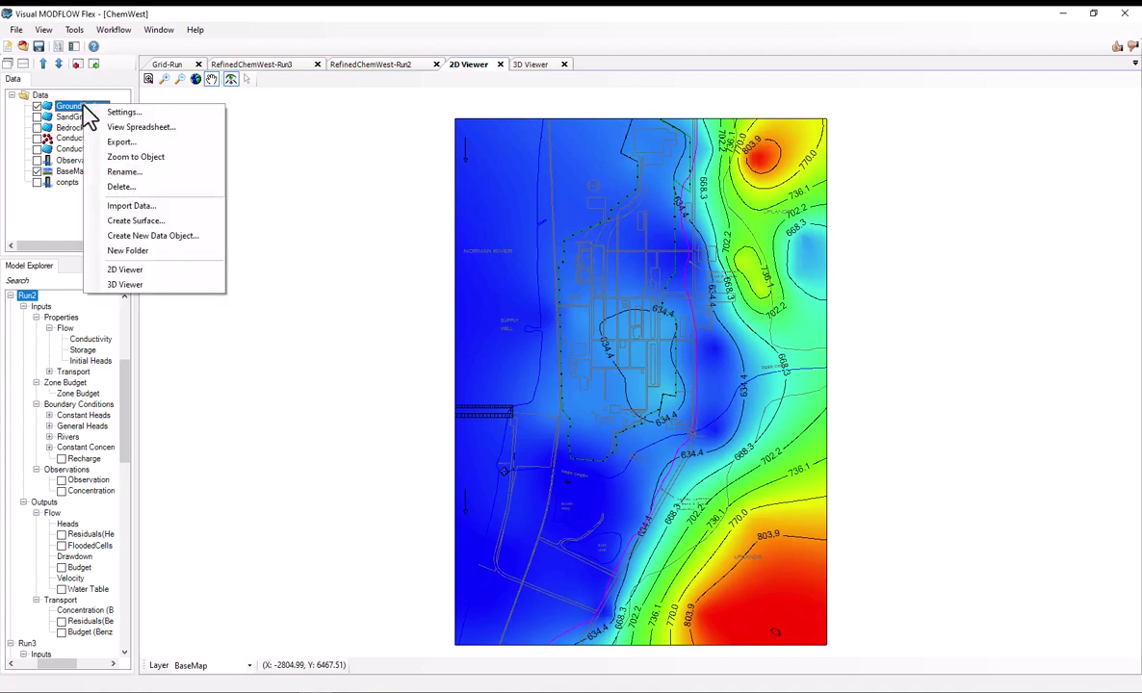
left_click(118, 112)
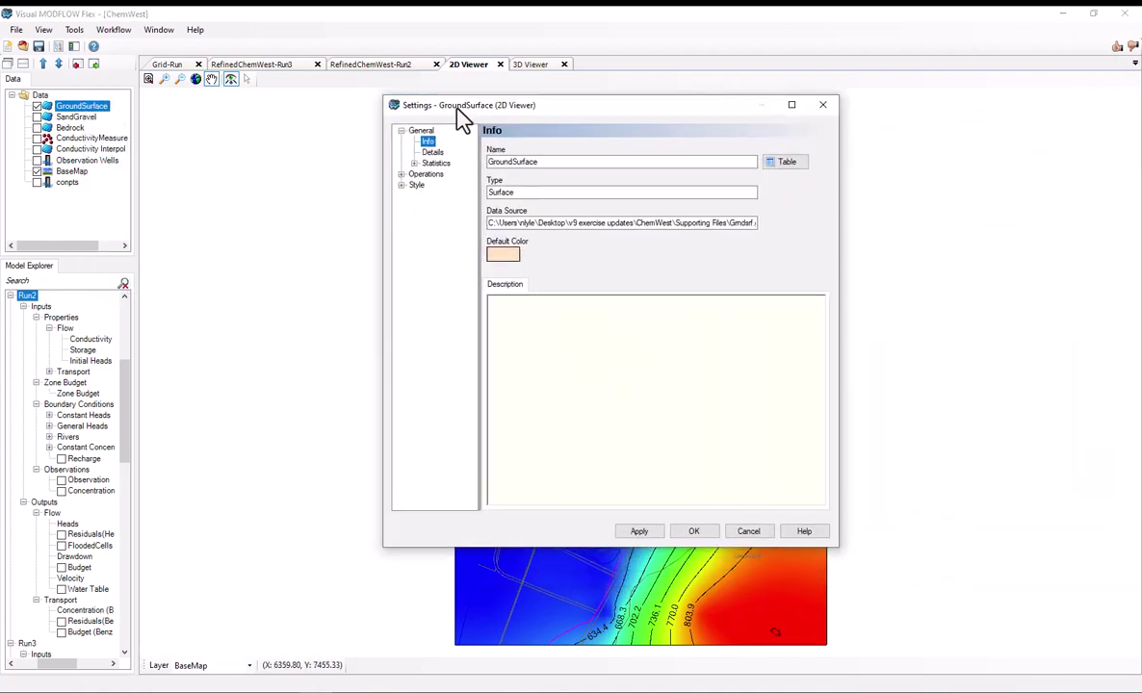
left_click_drag(456, 108, 418, 106)
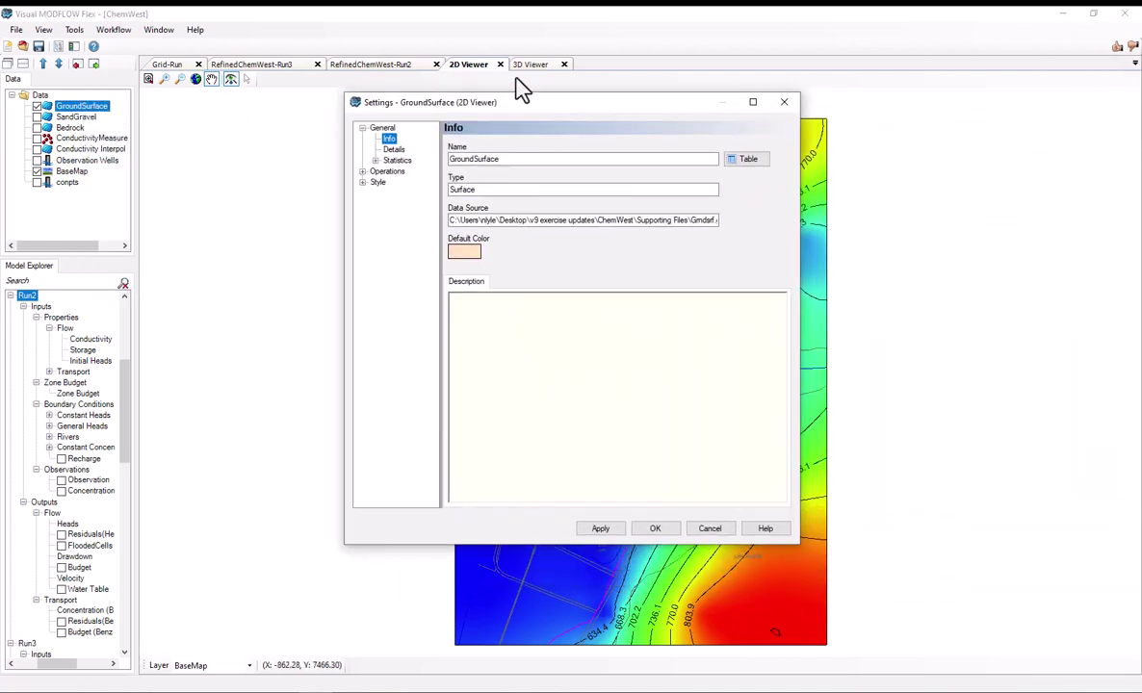
left_click(380, 183)
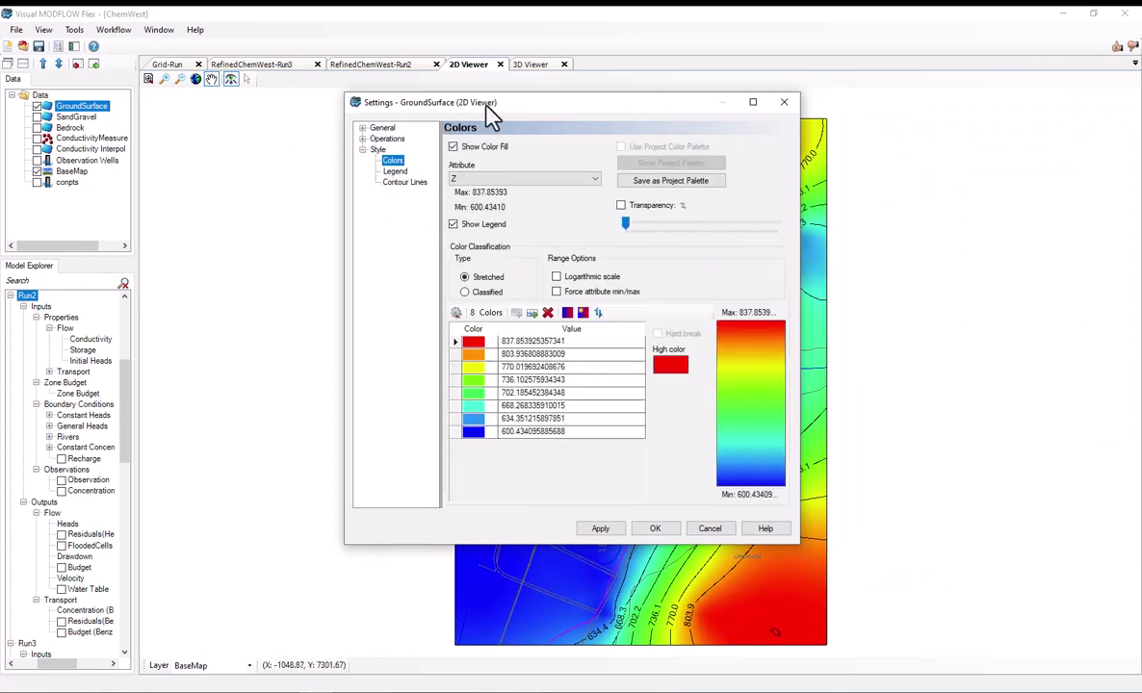
left_click_drag(485, 106, 297, 112)
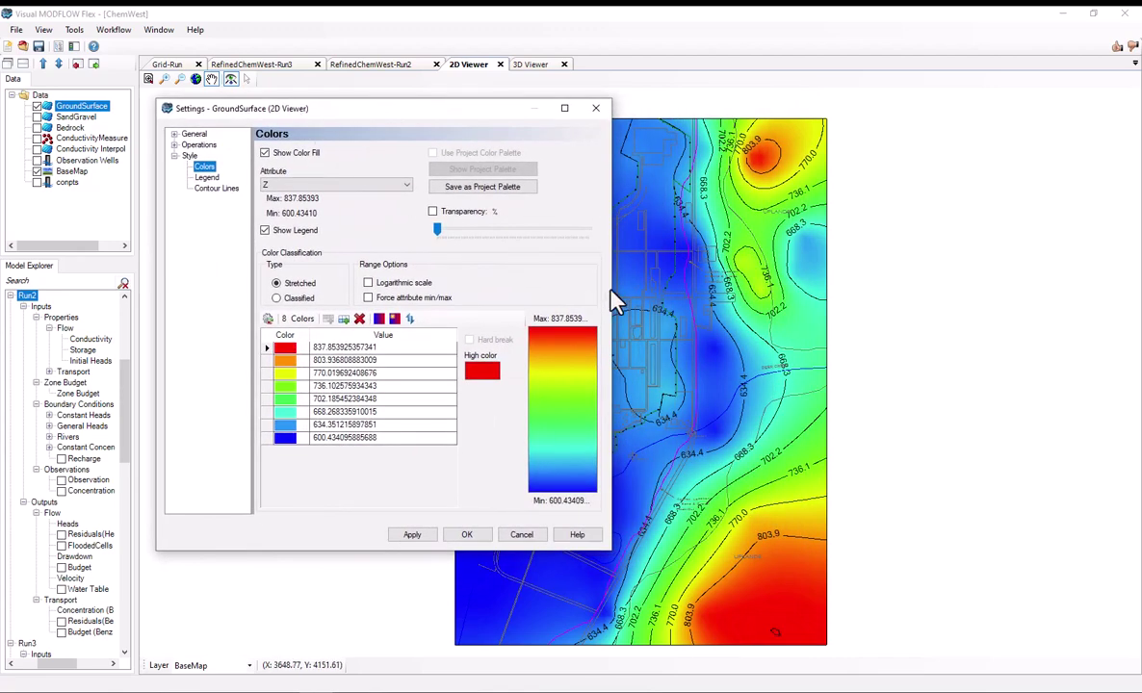
left_click_drag(607, 287, 561, 285)
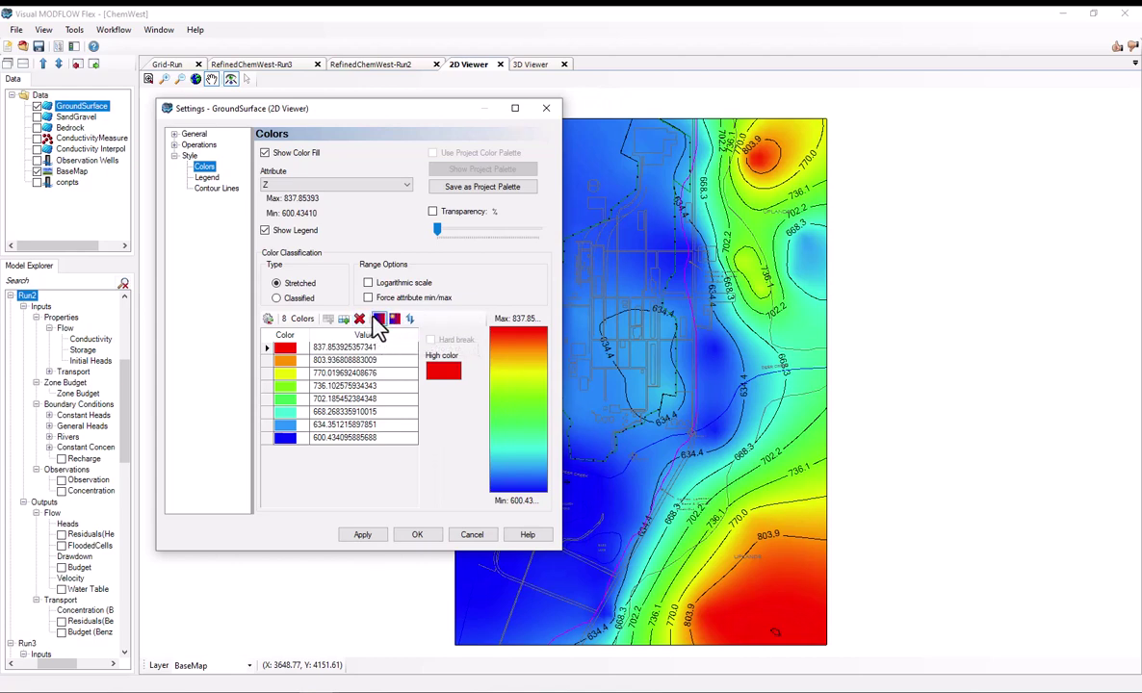
Step: Apply the Wikipedia Terrain color ramp to the GroundSurface layer and close its settings
left_click(379, 320)
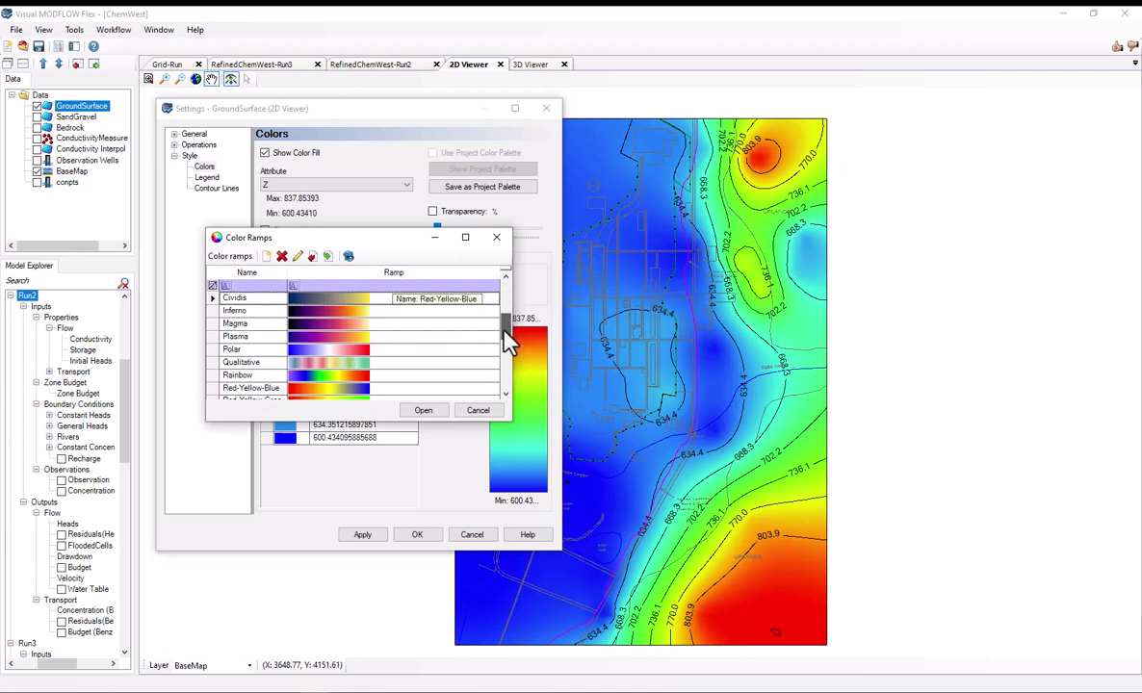
scroll(461, 367, "down", 10)
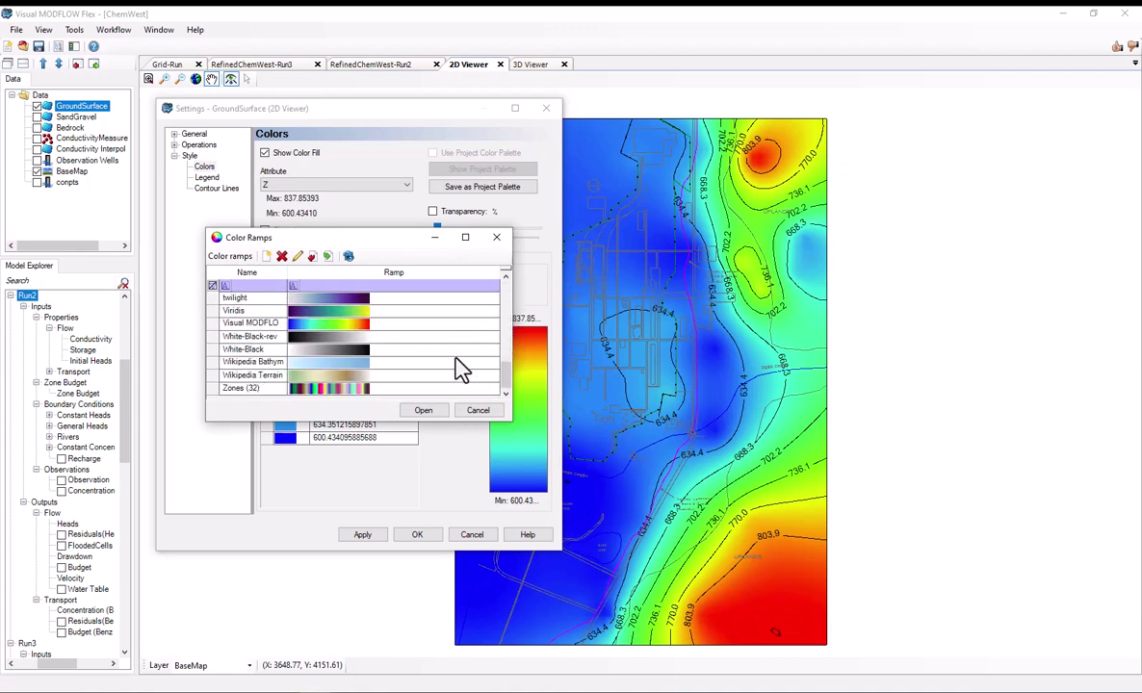
left_click(289, 375)
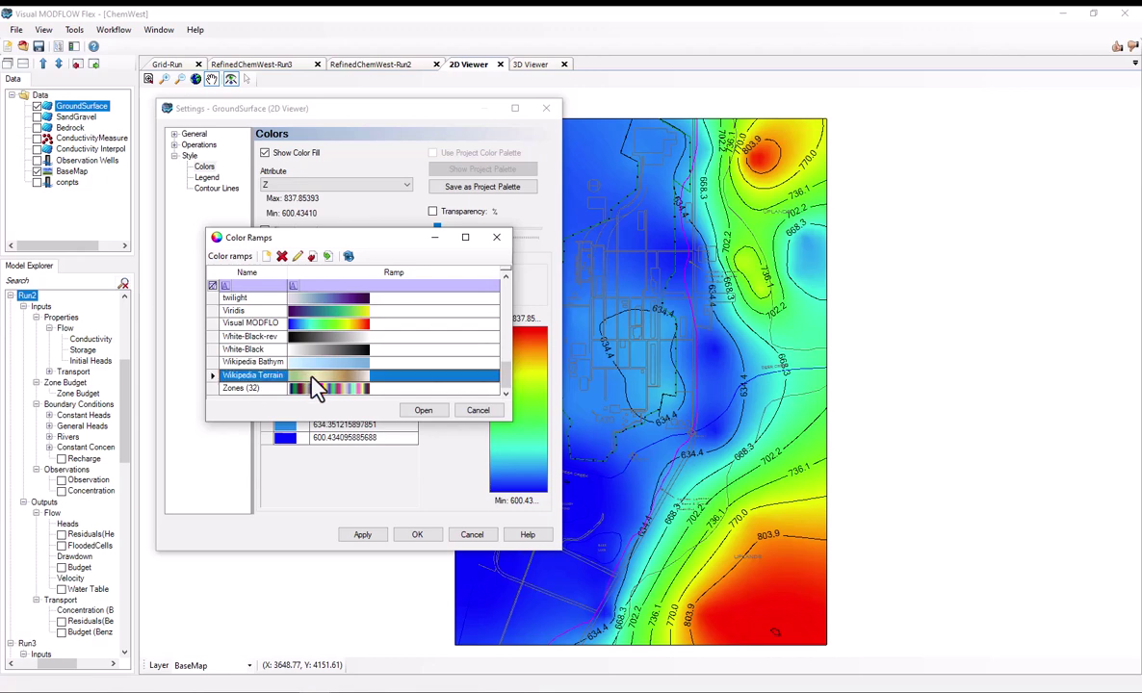
left_click(424, 411)
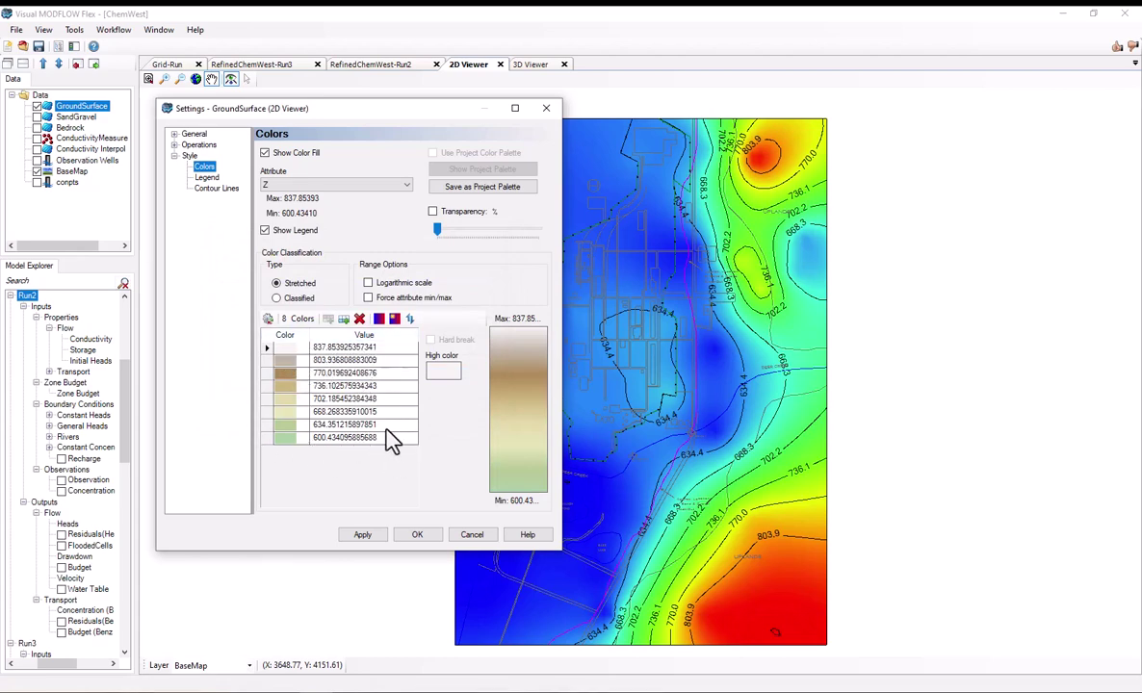
left_click(373, 541)
left_click_drag(561, 327, 452, 330)
left_click_drag(365, 109, 304, 228)
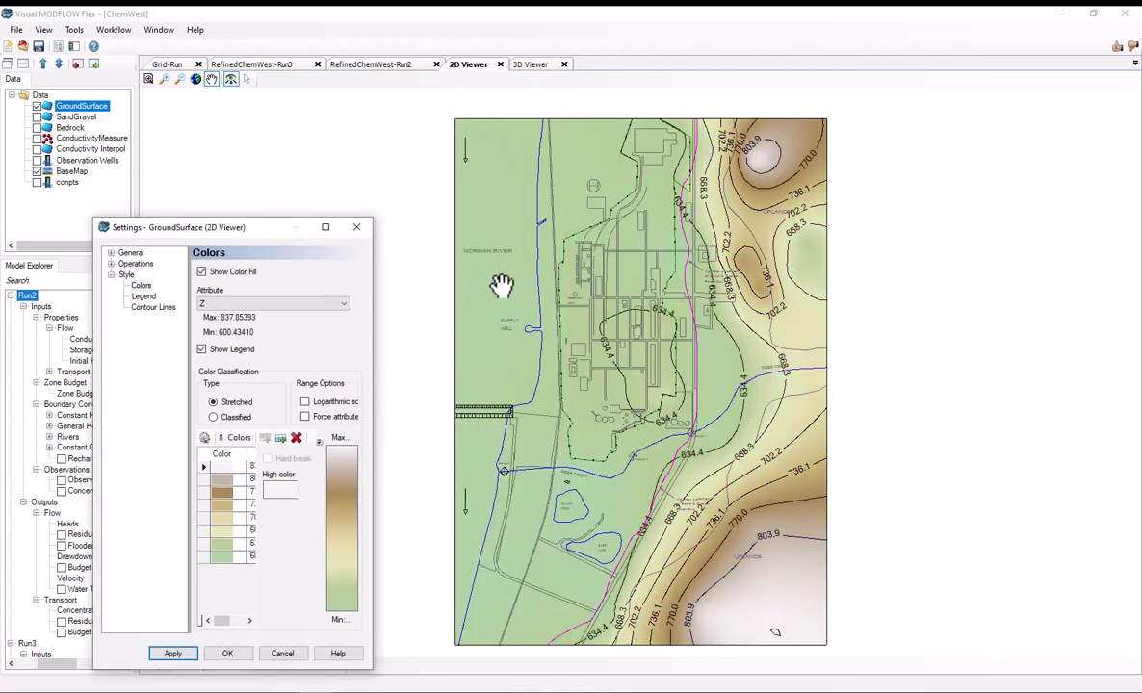
left_click(356, 229)
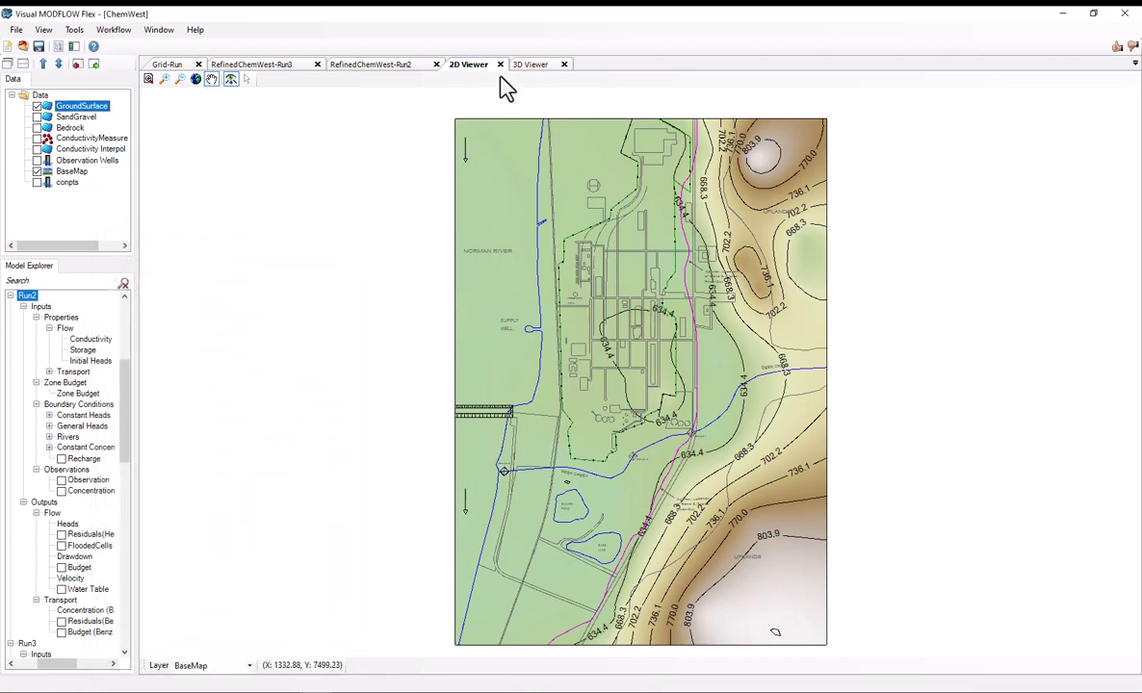
Step: Switch to the 3D view and open the color style settings of Run2's Water Table output
left_click(530, 64)
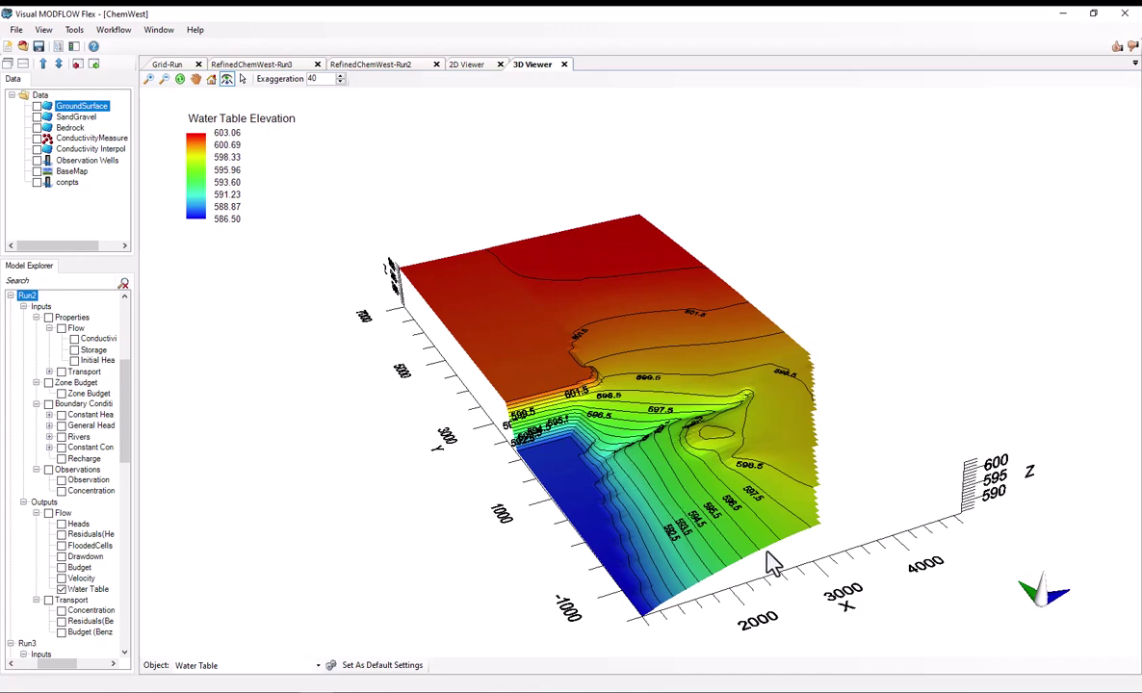
left_click_drag(777, 556, 828, 441)
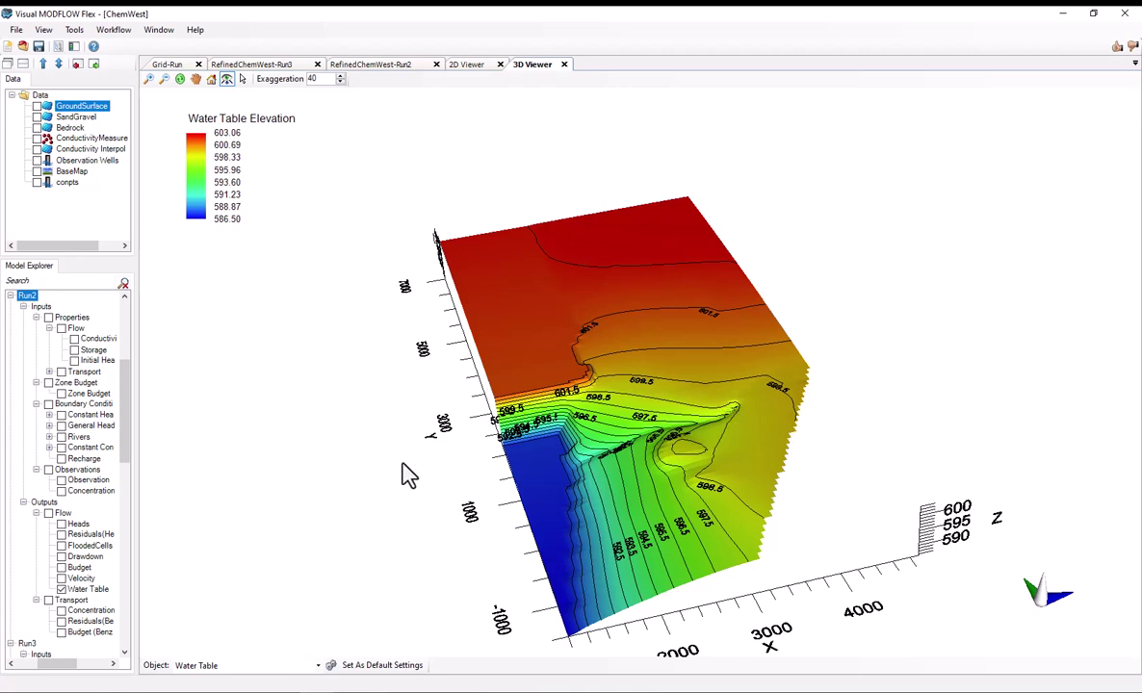
right_click(89, 601)
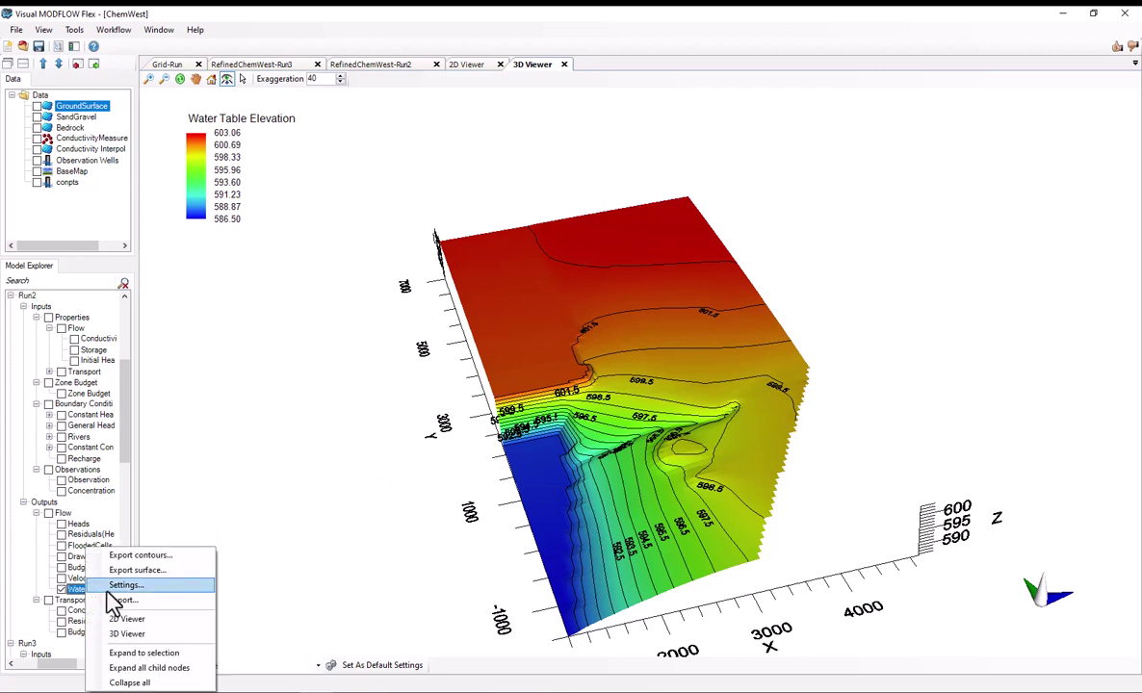
left_click(86, 591)
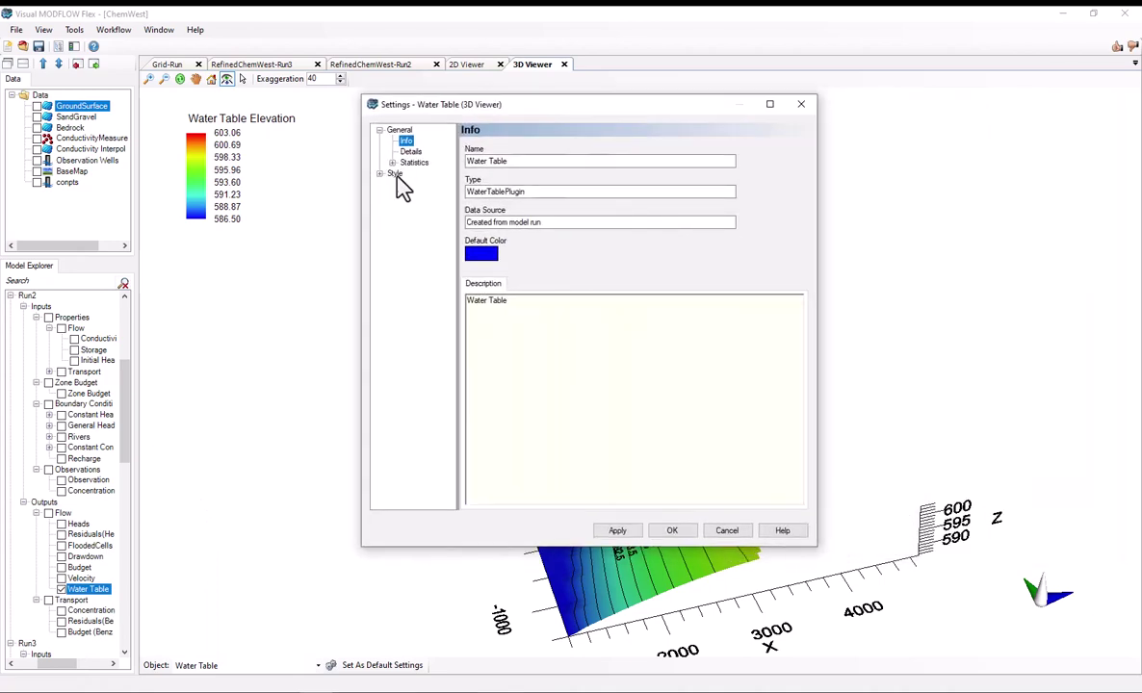
left_click(395, 173)
left_click_drag(562, 107, 375, 134)
Step: Apply the Viridis color ramp to the Water Table surface and close its settings
left_click(398, 343)
scroll(510, 364, "down", 10)
left_click(359, 335)
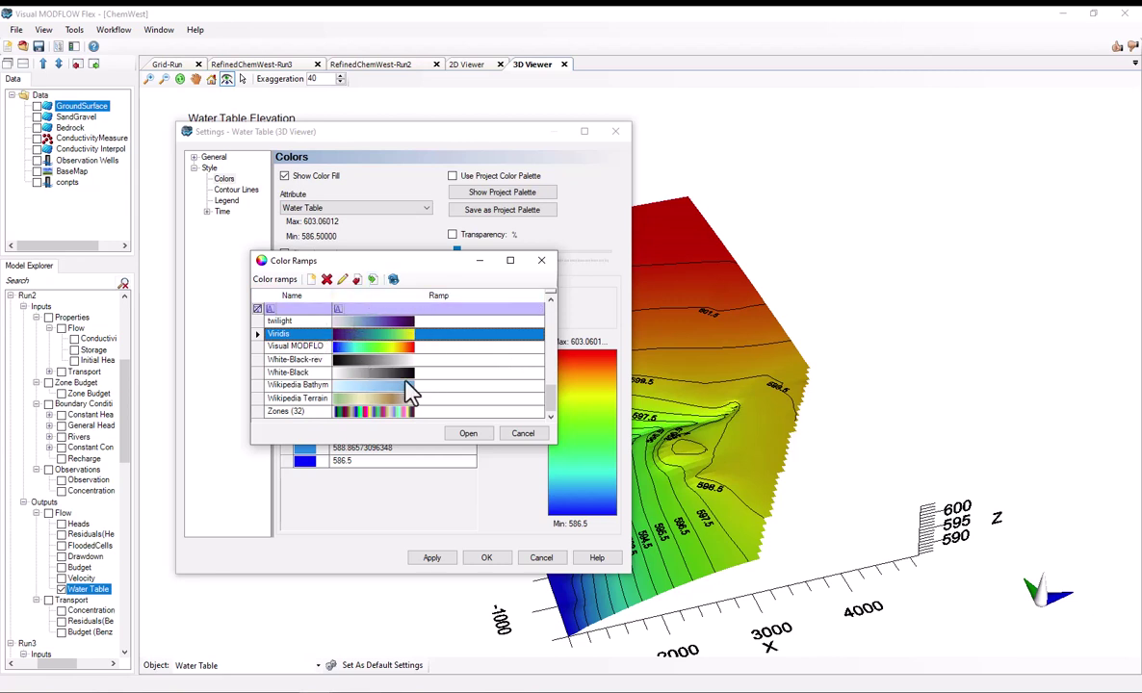
left_click(468, 434)
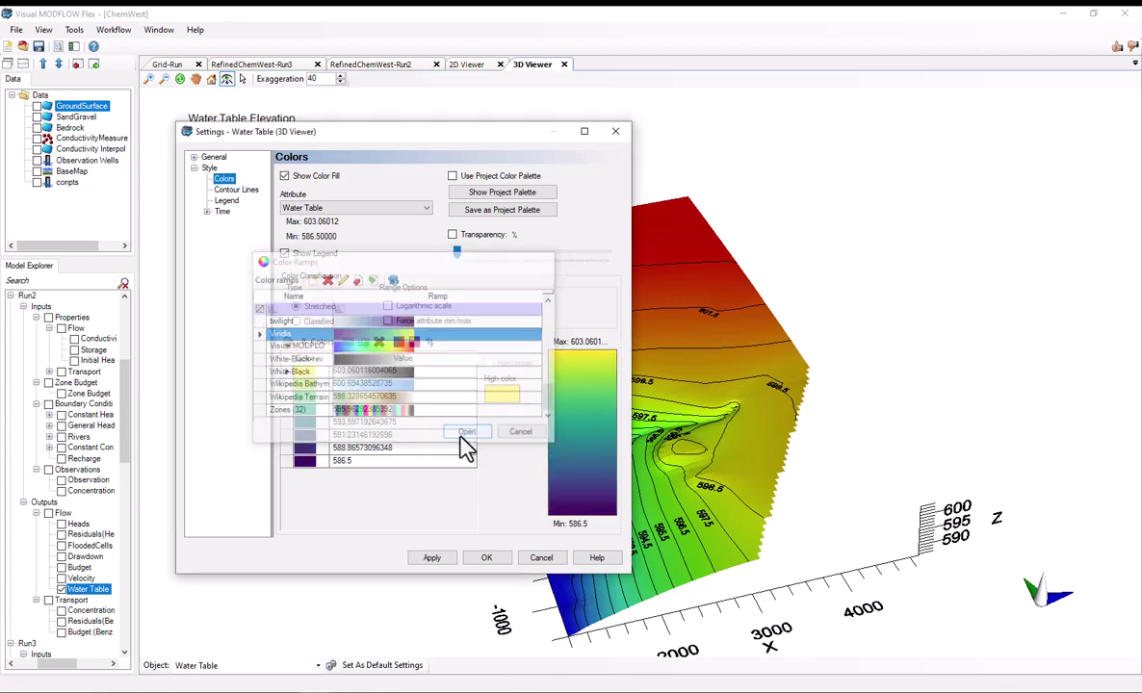
left_click(432, 560)
left_click(486, 558)
left_click_drag(725, 530, 611, 492)
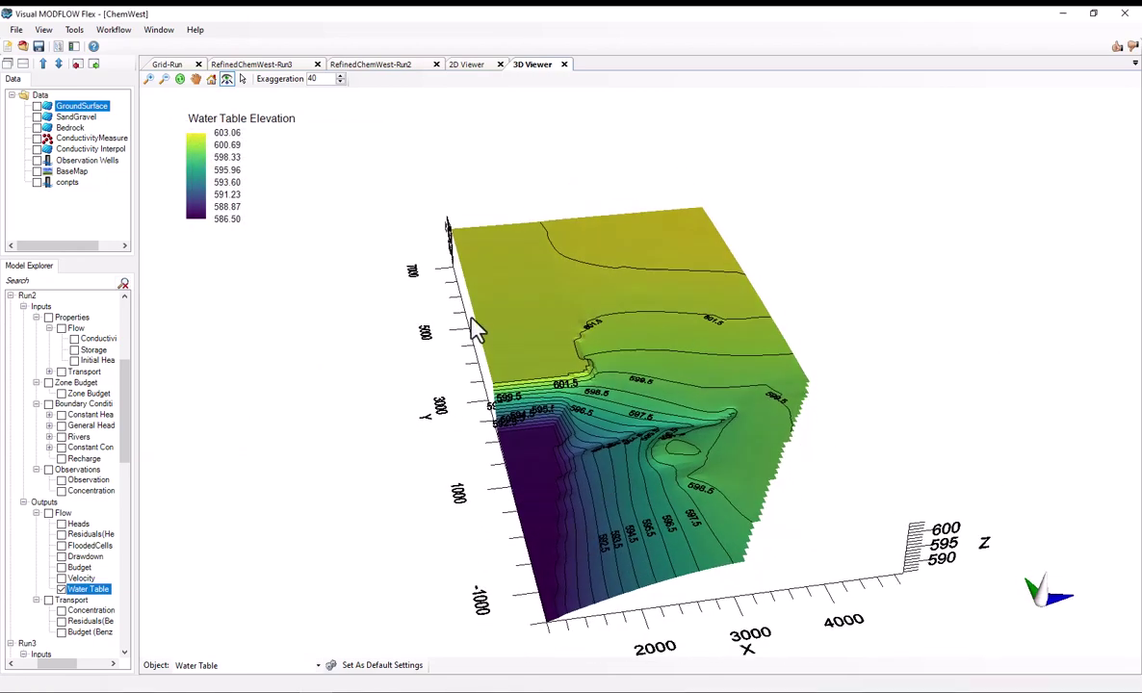
left_click_drag(764, 351, 747, 445)
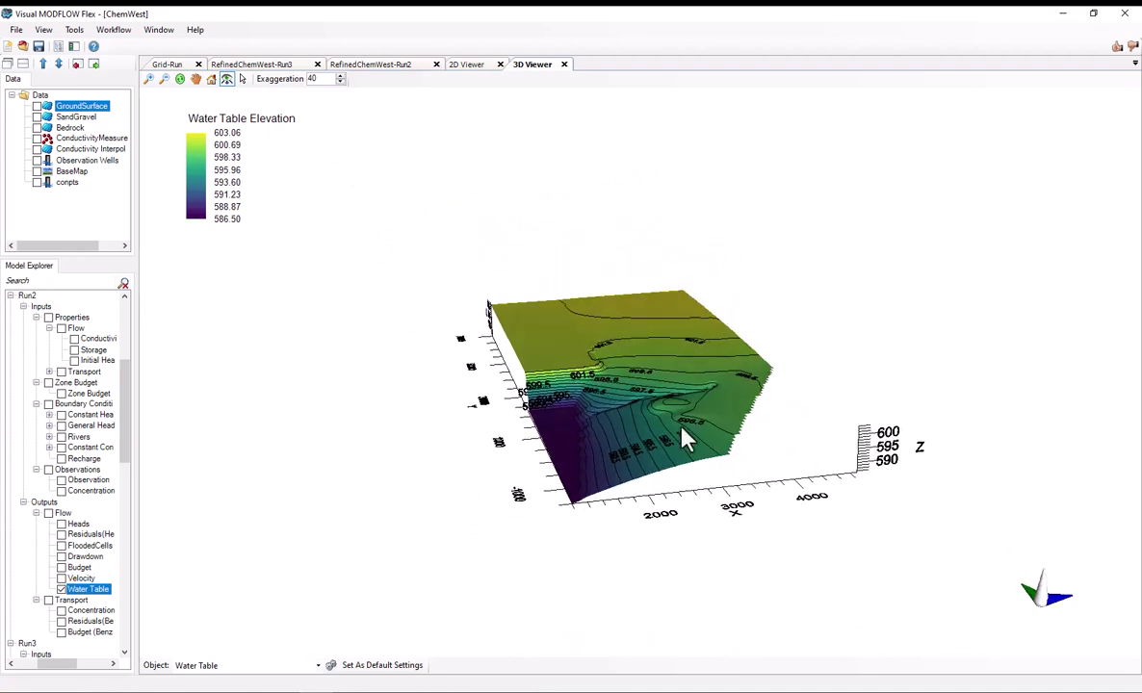
left_click_drag(765, 358, 775, 438)
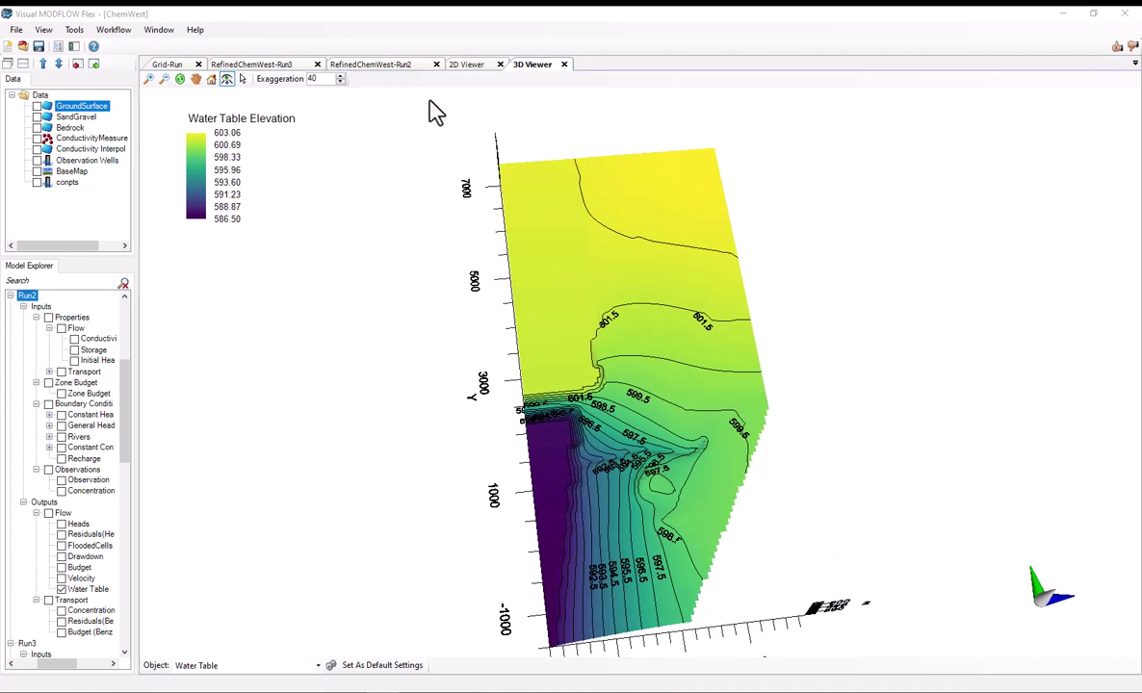
Step: Switch to the RefinedChemWest-Run2 results and open the color style settings of the Benzene concentration output
left_click(371, 63)
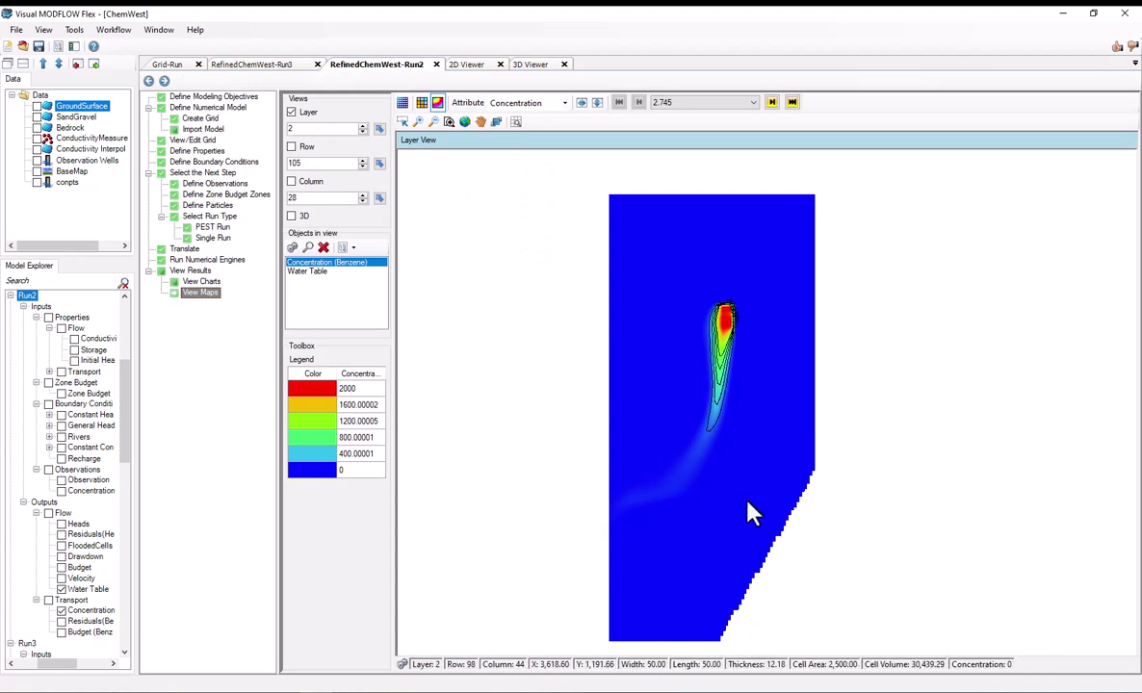
left_click(109, 612)
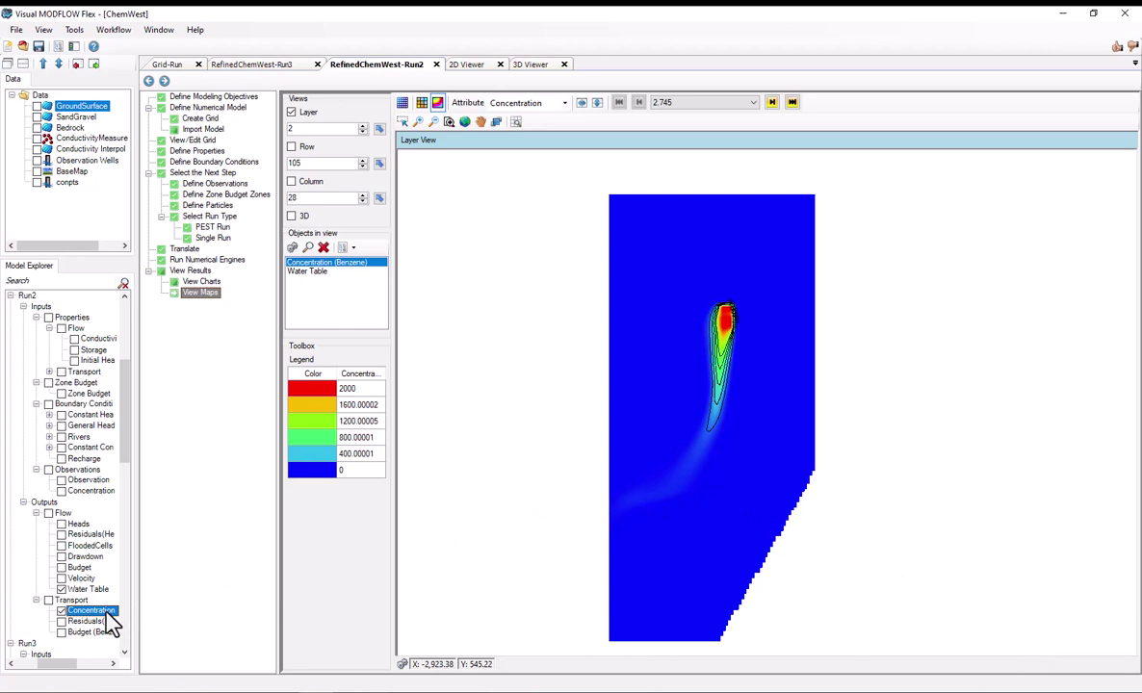
right_click(111, 623)
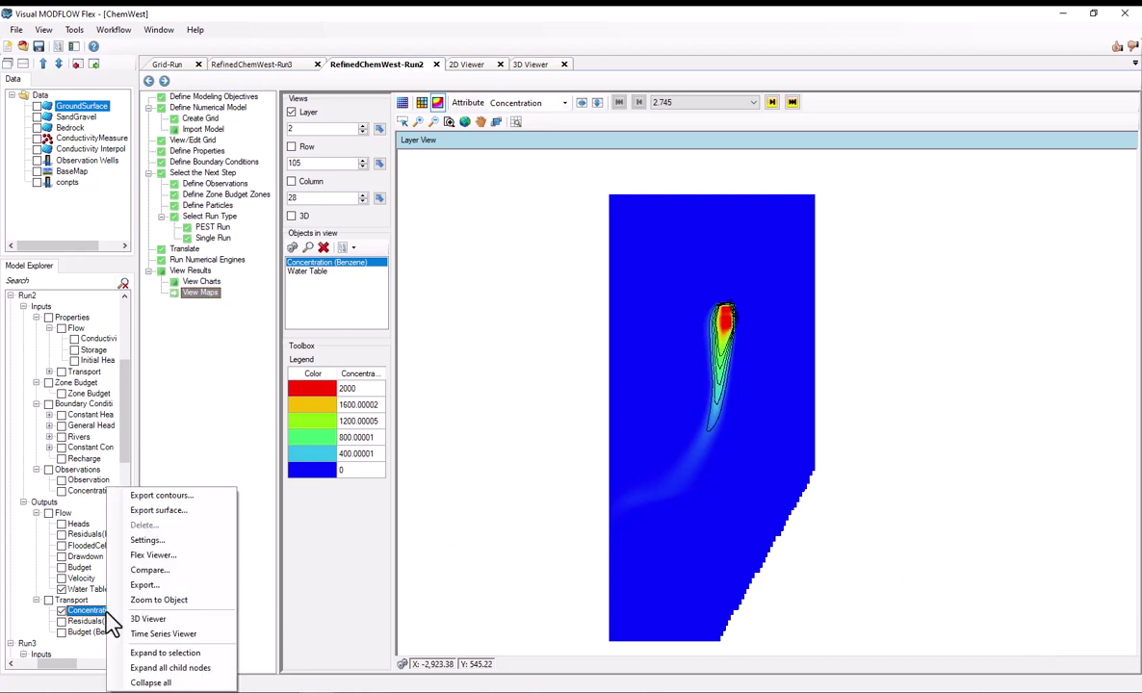
left_click(147, 541)
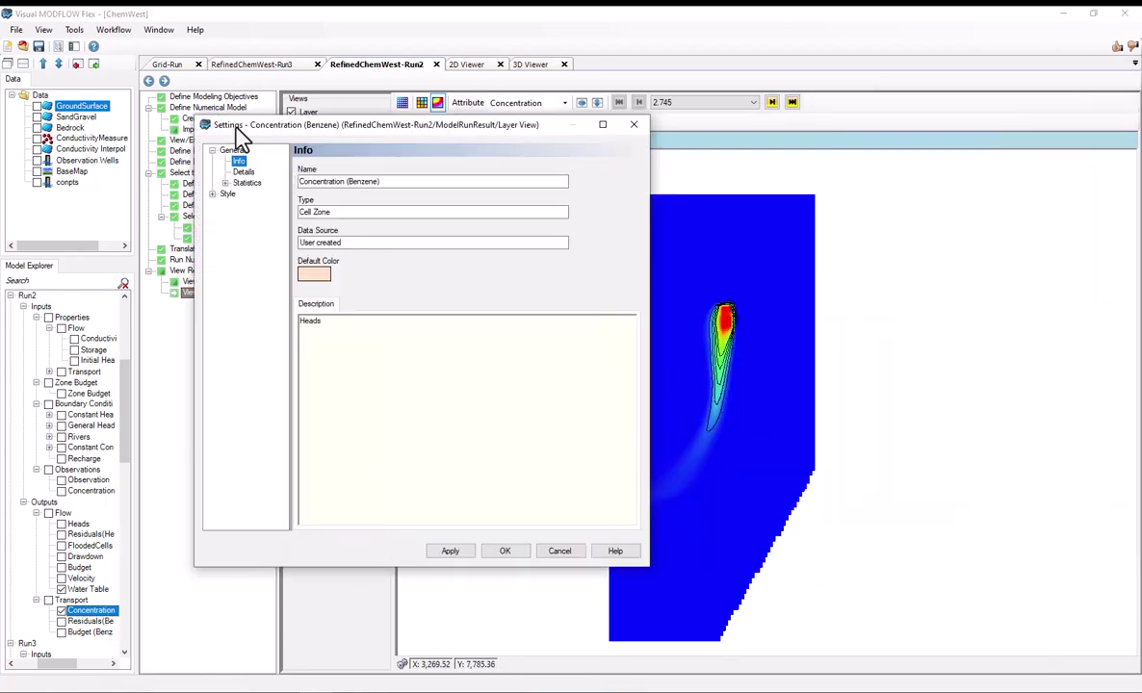
left_click(108, 161)
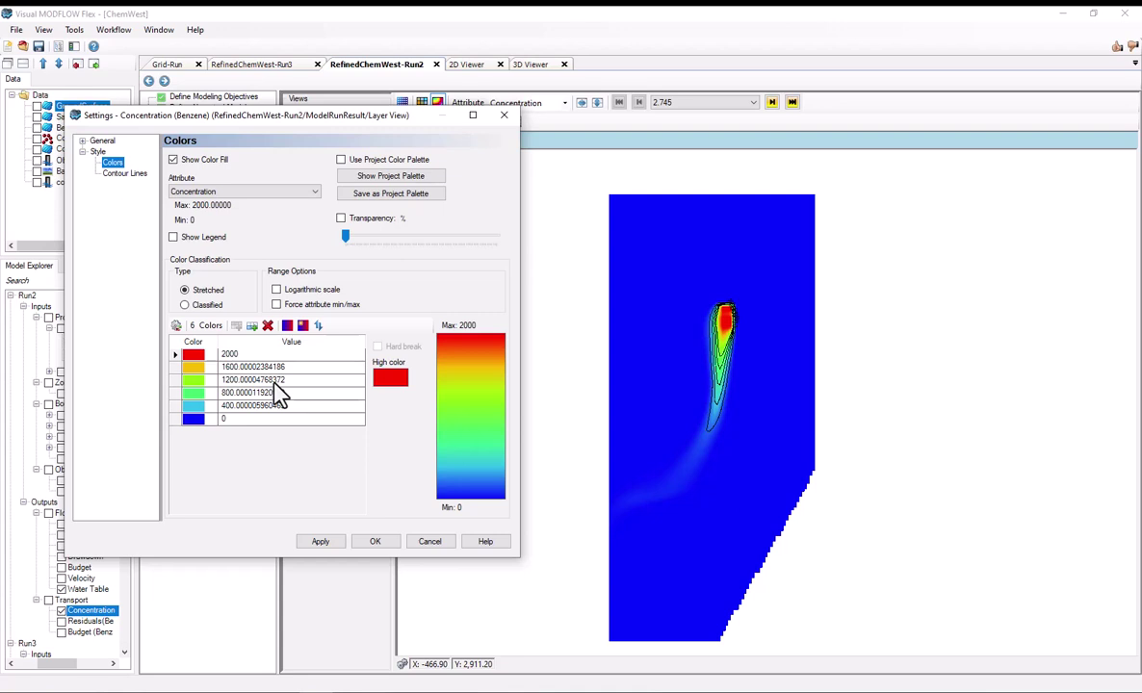
Step: Set the lowest value in the Benzene concentration color table to 0.01
left_click(227, 419)
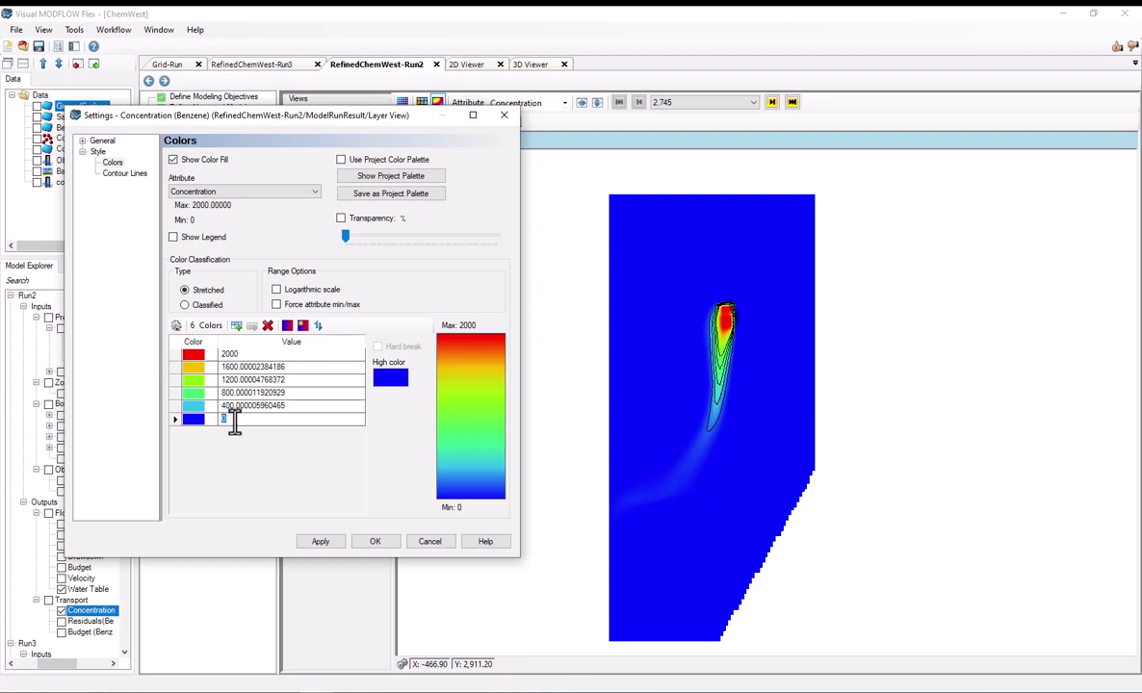
type("0.01")
key("Return")
left_click(248, 404)
left_click(246, 420)
Step: Try a logarithmic color scale on the Benzene concentration map, and restore the linear scale
left_click(278, 290)
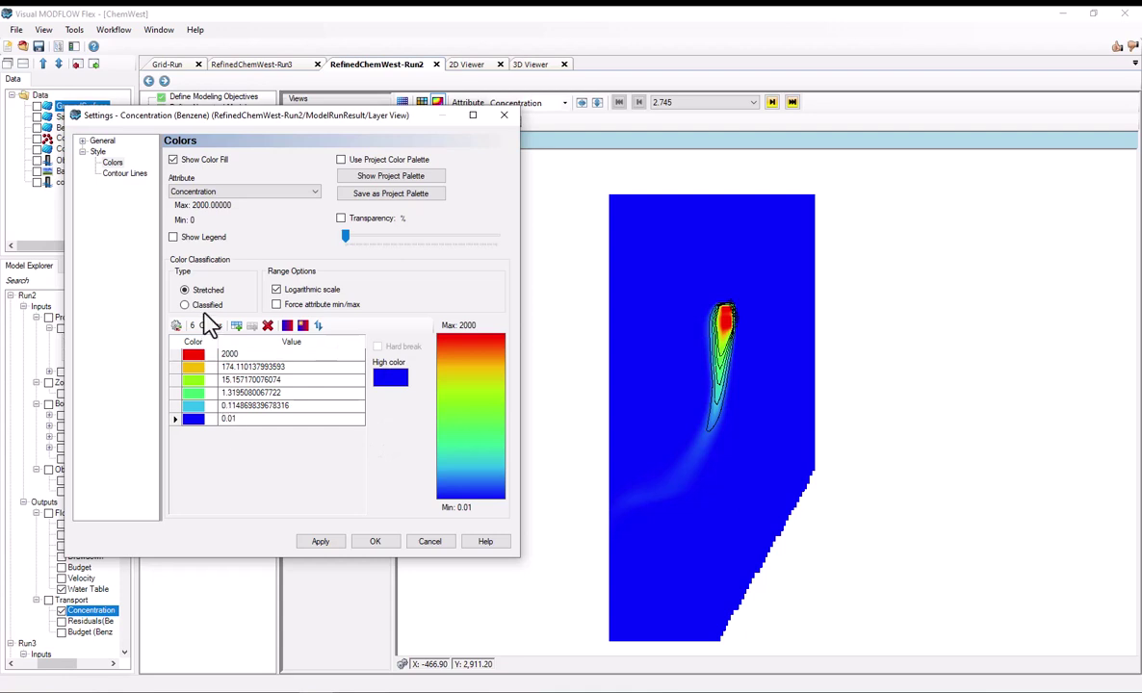
left_click(325, 546)
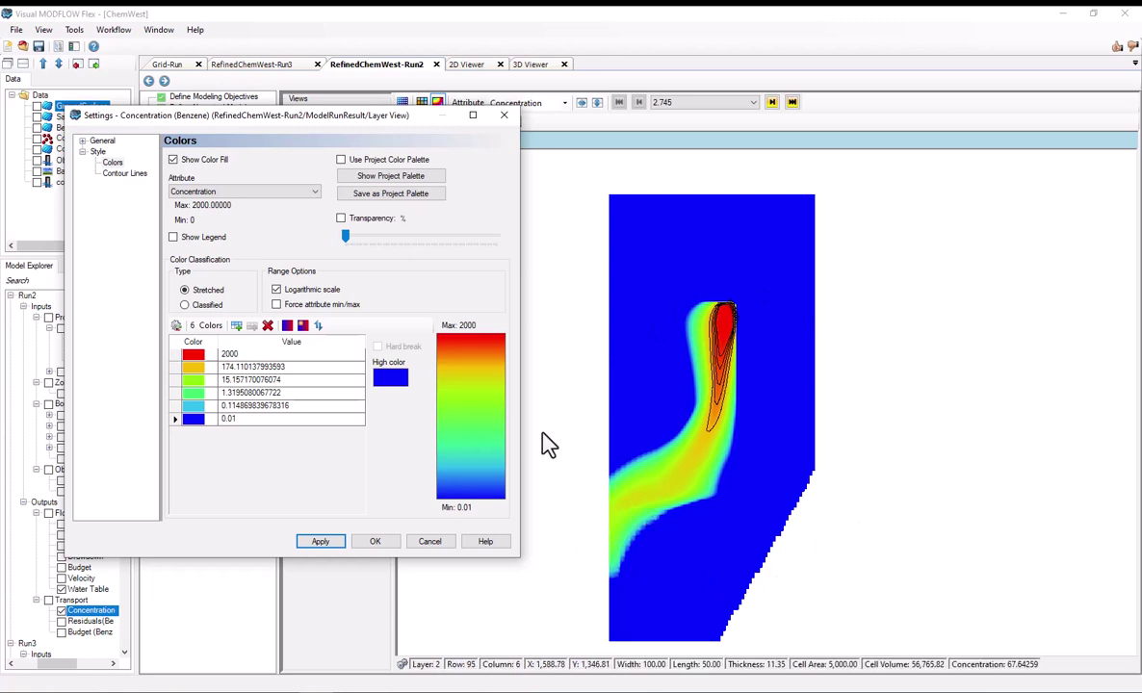
left_click(277, 289)
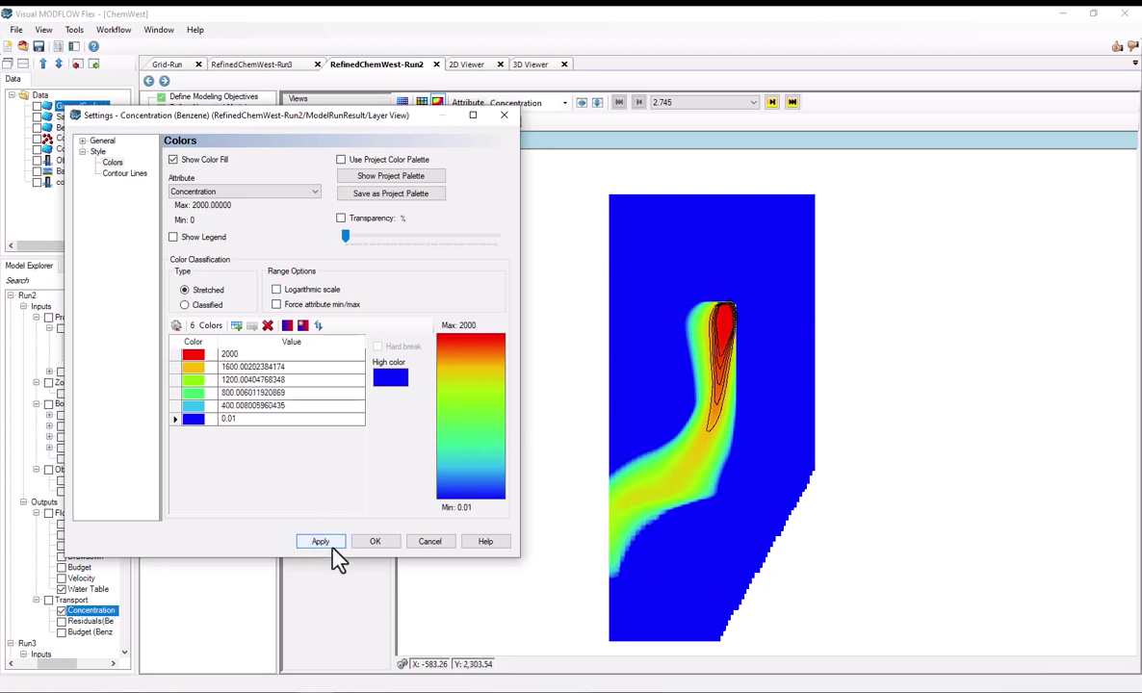
left_click(321, 541)
Step: Apply the Magma color ramp to the Benzene concentration map
left_click(286, 326)
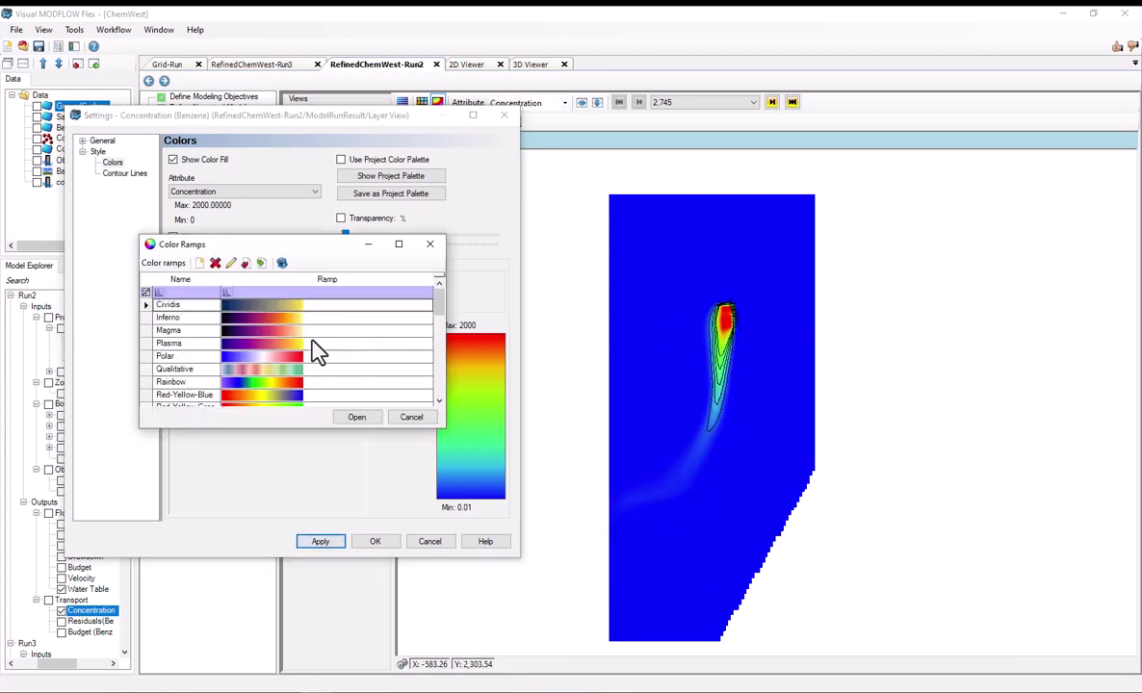
left_click(291, 330)
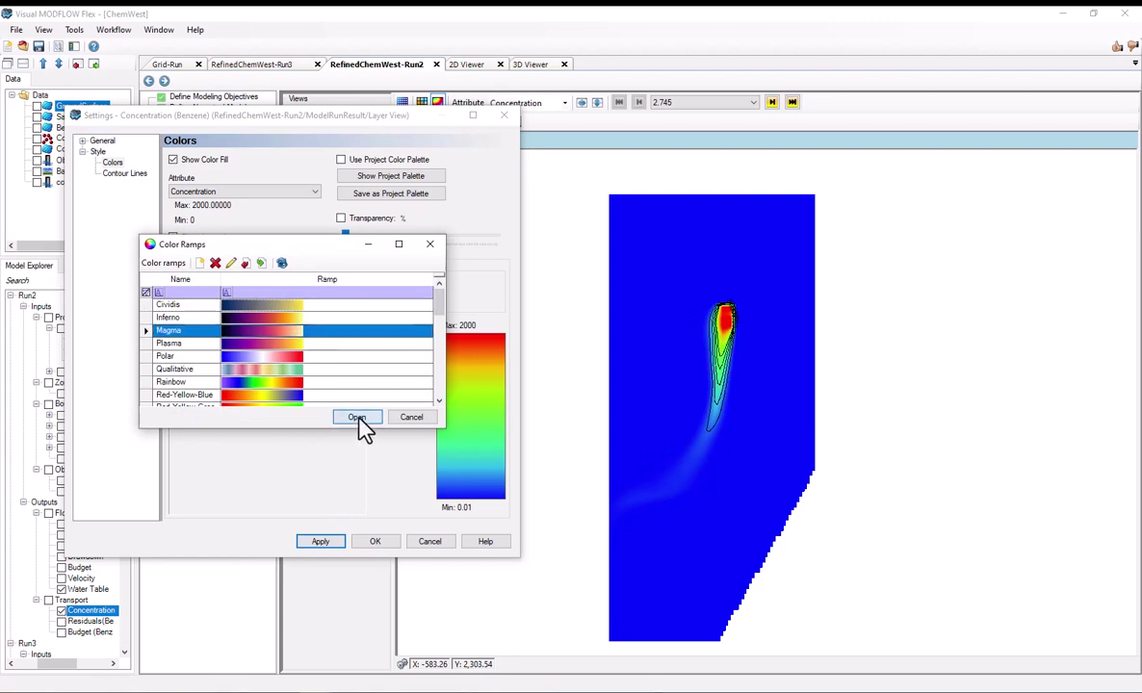
left_click(358, 421)
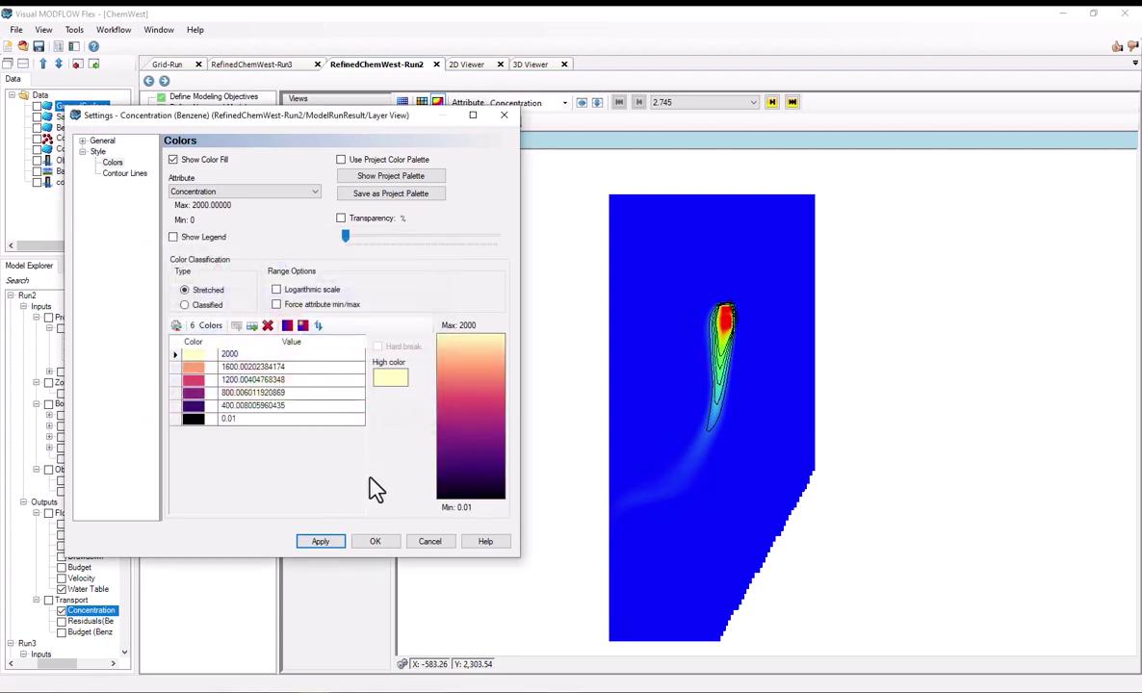
left_click(321, 545)
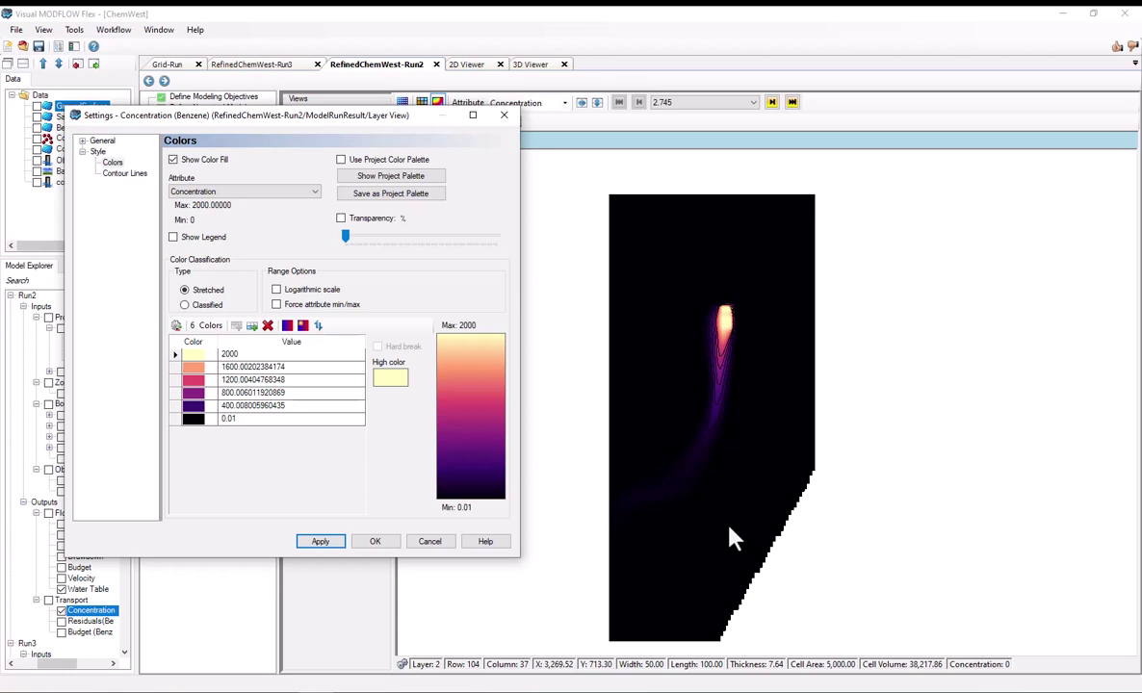
Step: Invert the Benzene concentration colors, and add a color entry with value 100 between the two lowest entries
left_click(319, 326)
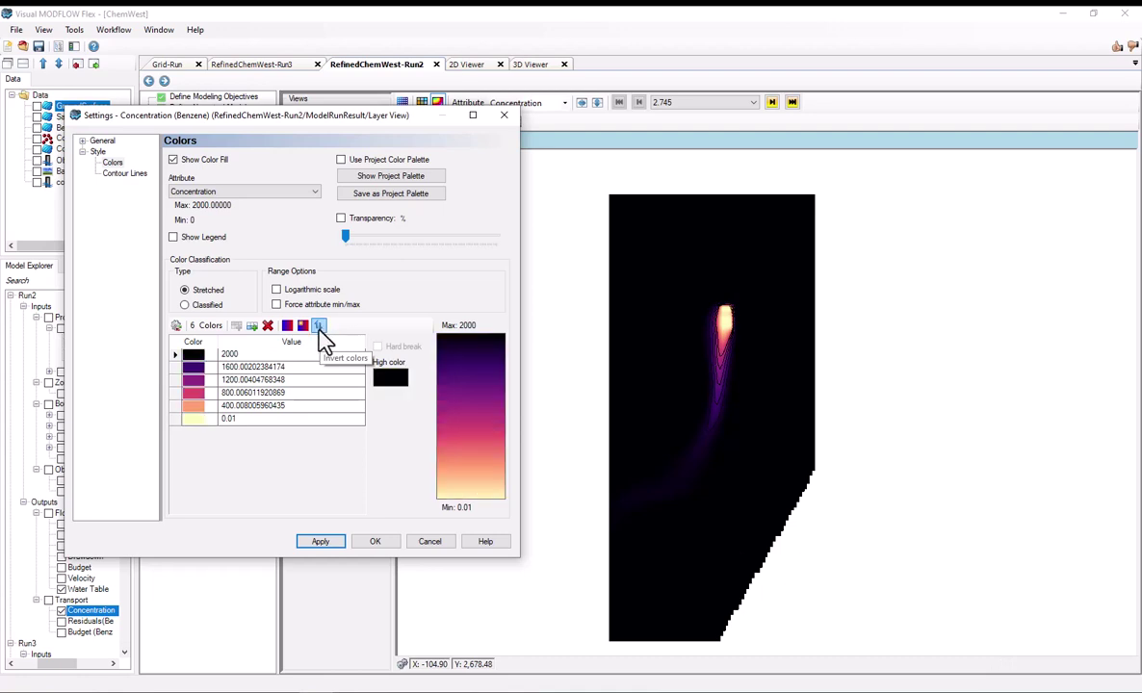
left_click(321, 544)
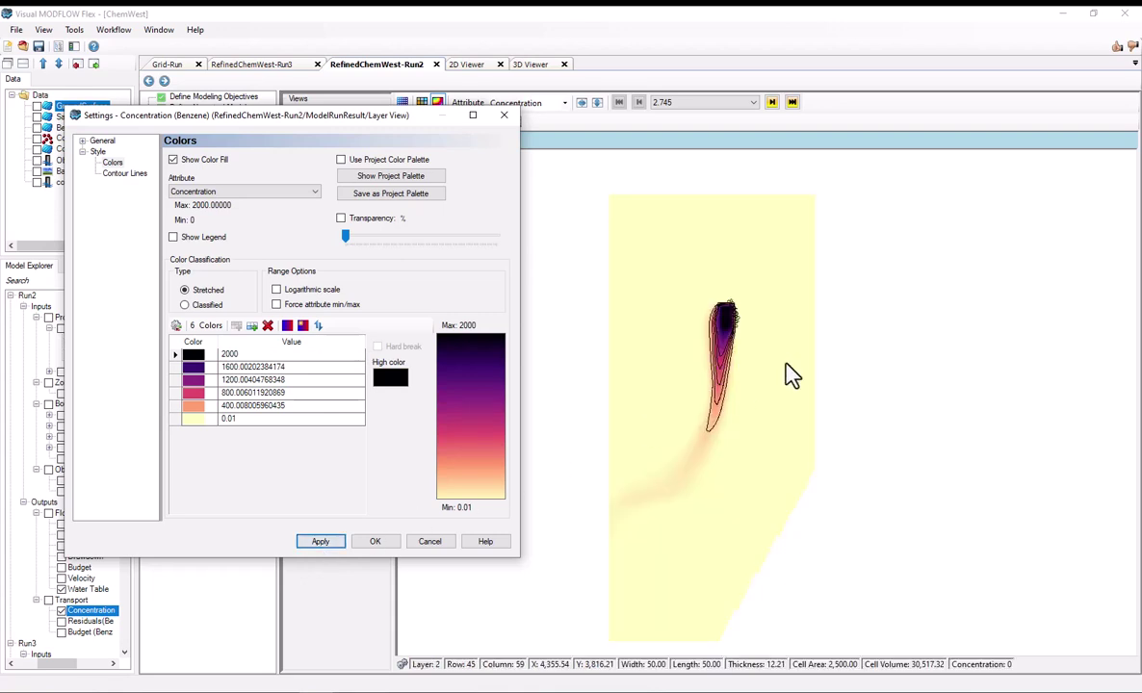
double_click(277, 405)
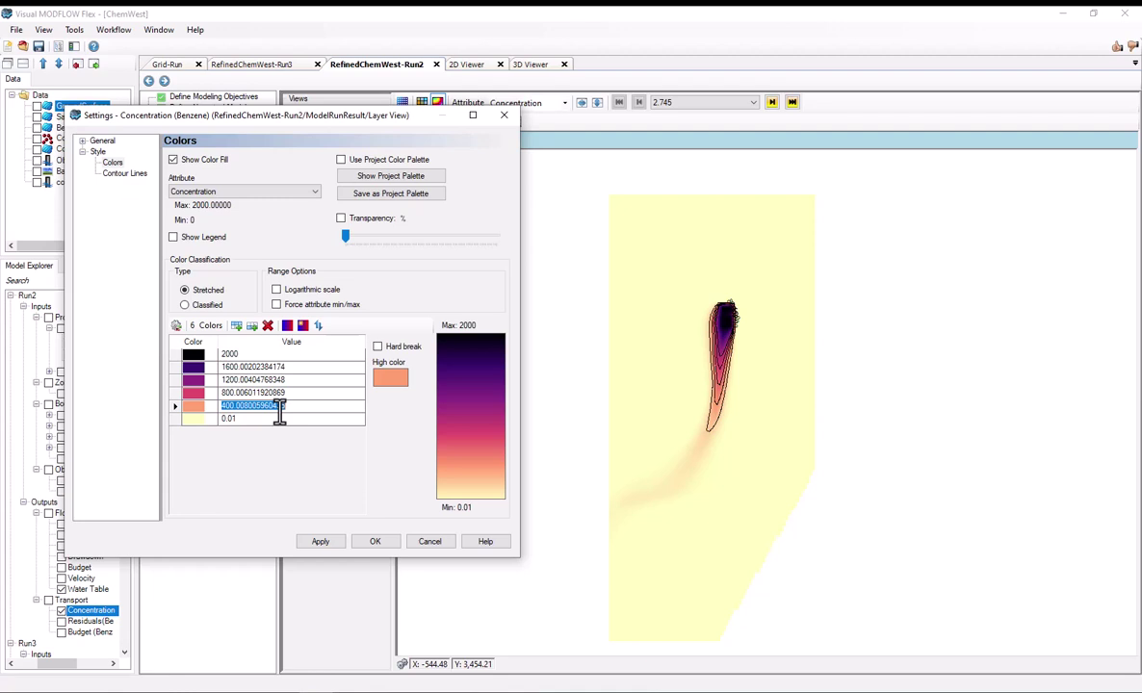
left_click(253, 326)
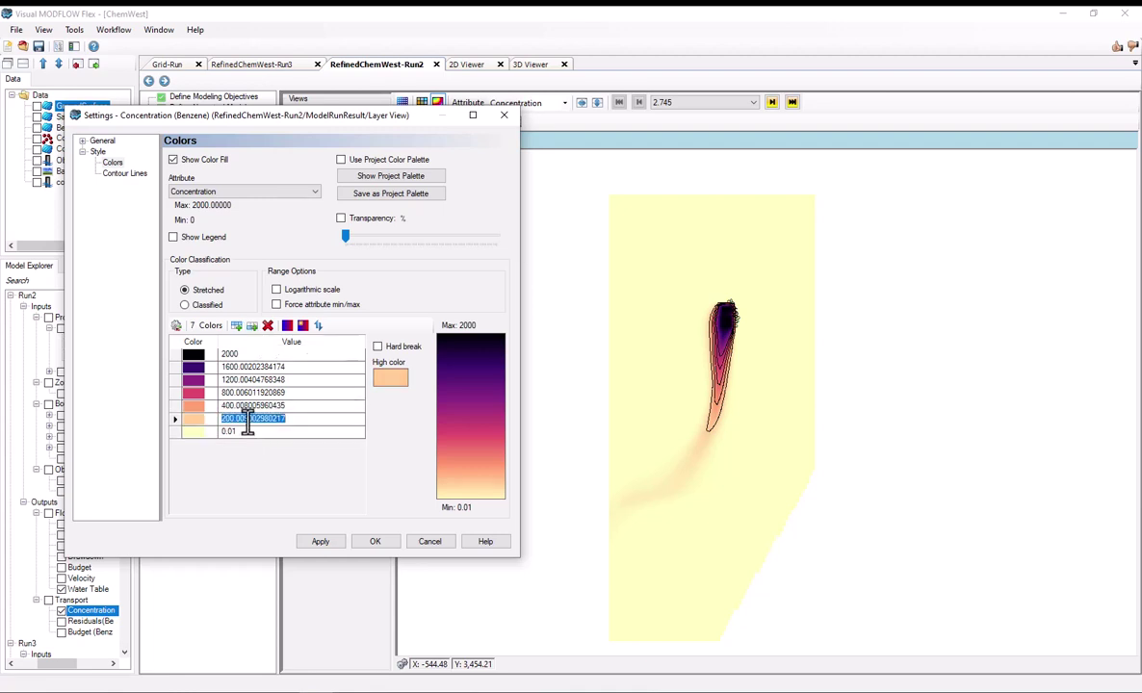
type("100")
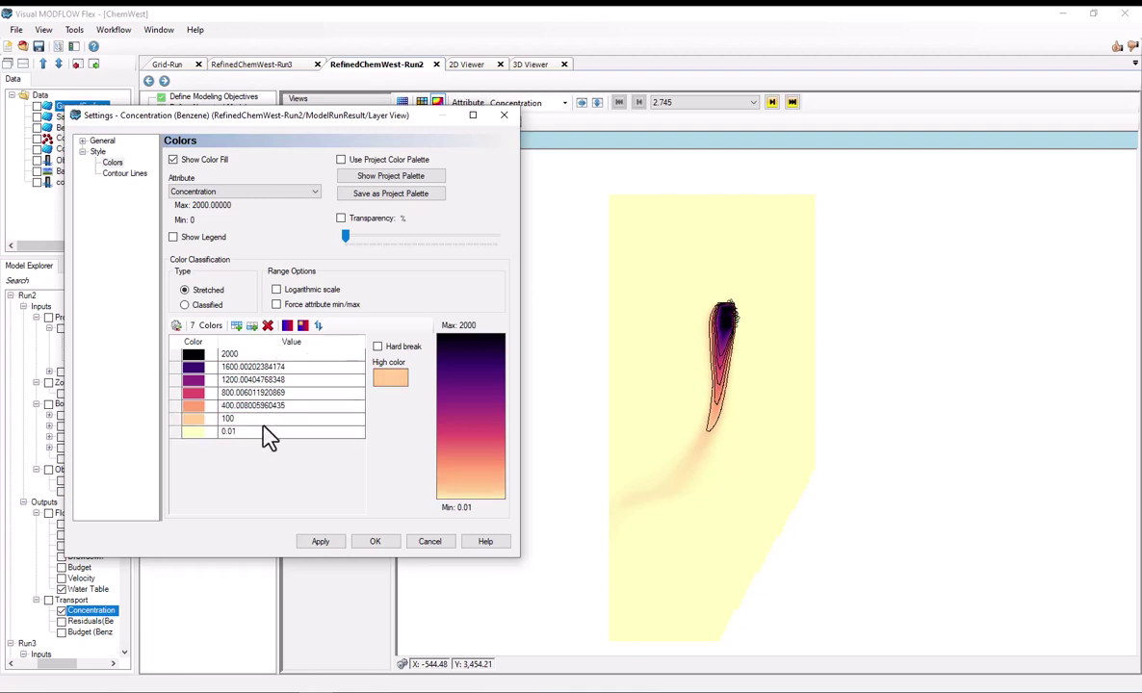
Step: Enable a hard break on the 100 color entry and set its low color to pink #FFAFED
left_click(258, 418)
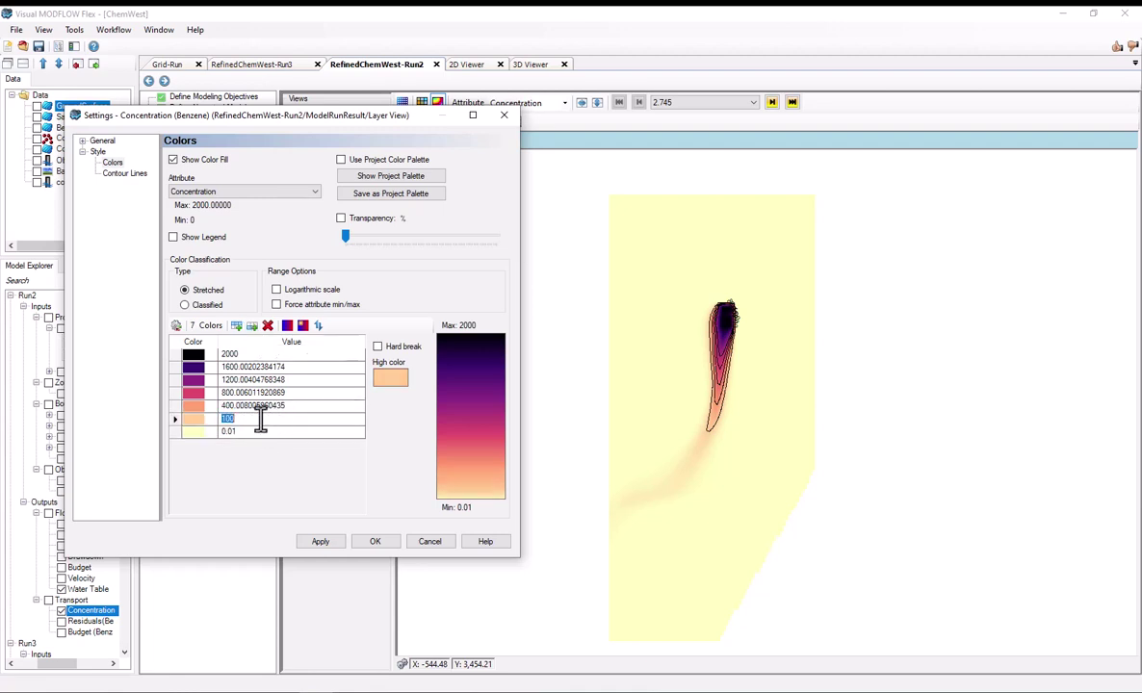
left_click(377, 347)
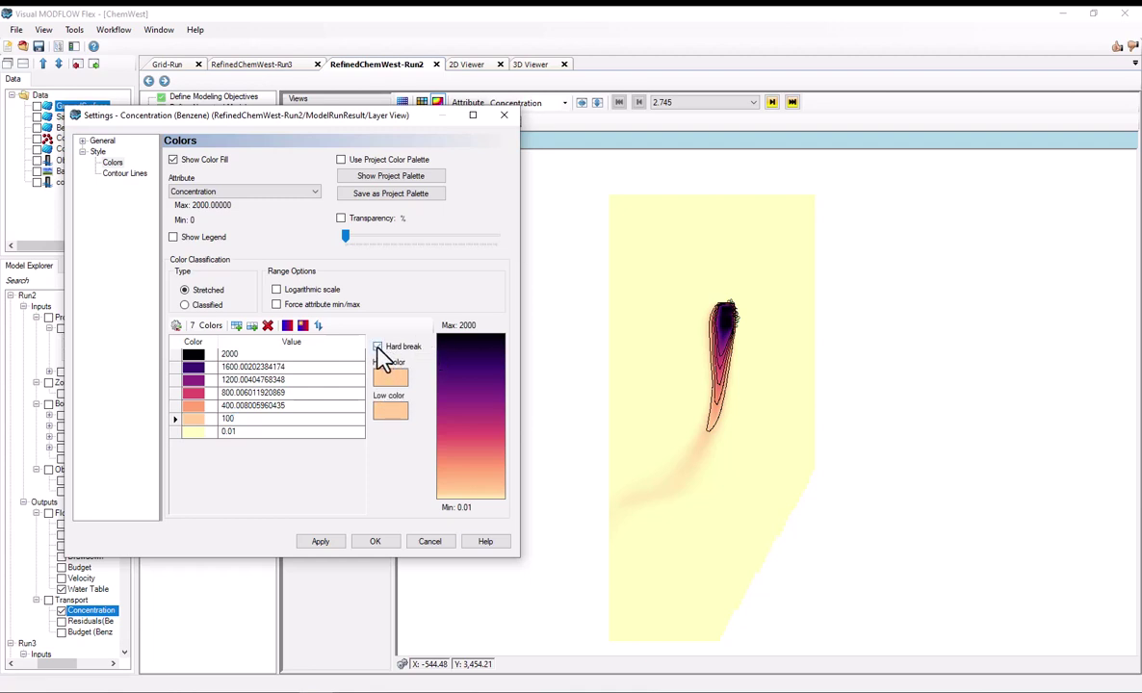
left_click(391, 412)
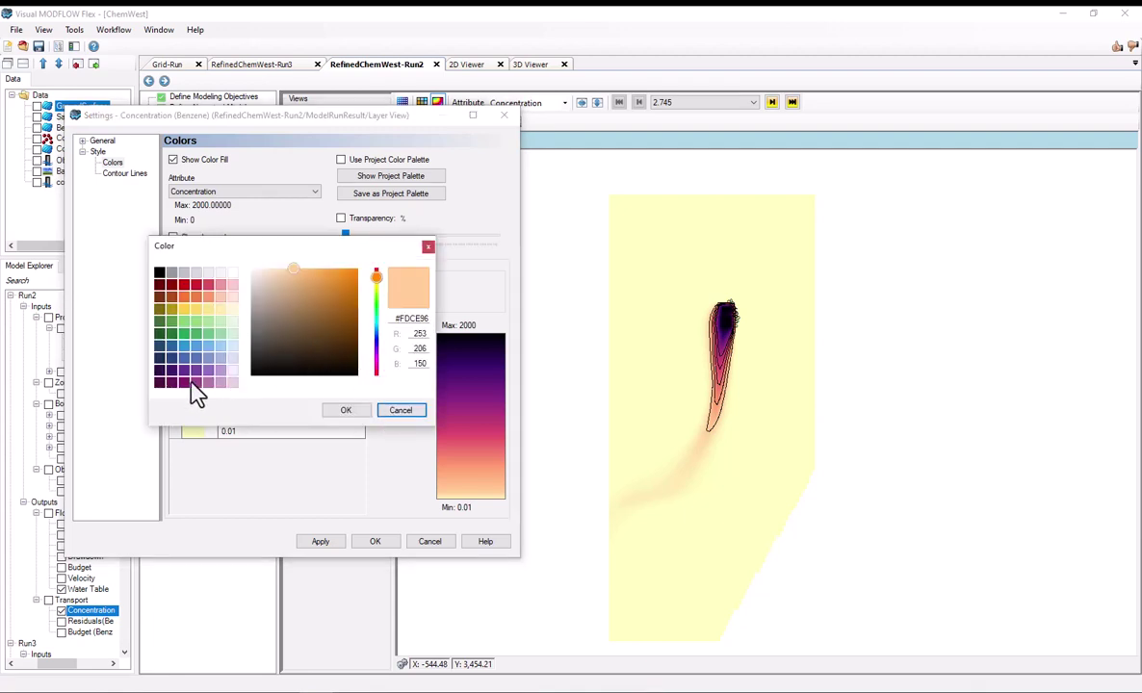
left_click(197, 382)
left_click(272, 269)
left_click(279, 266)
left_click(283, 267)
left_click(346, 410)
Step: Try bright green as the hard break's low color on the Benzene map, and remove the hard break from the 100 entry
left_click(391, 412)
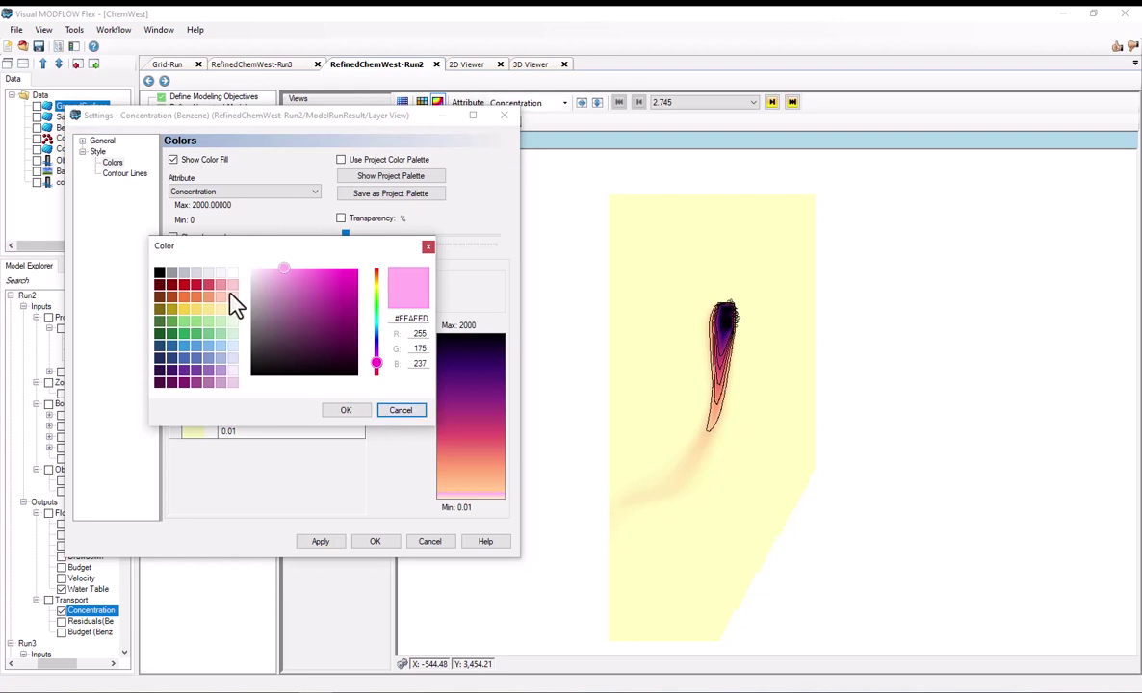
left_click(197, 335)
left_click(352, 289)
left_click(356, 285)
left_click(335, 413)
left_click(327, 541)
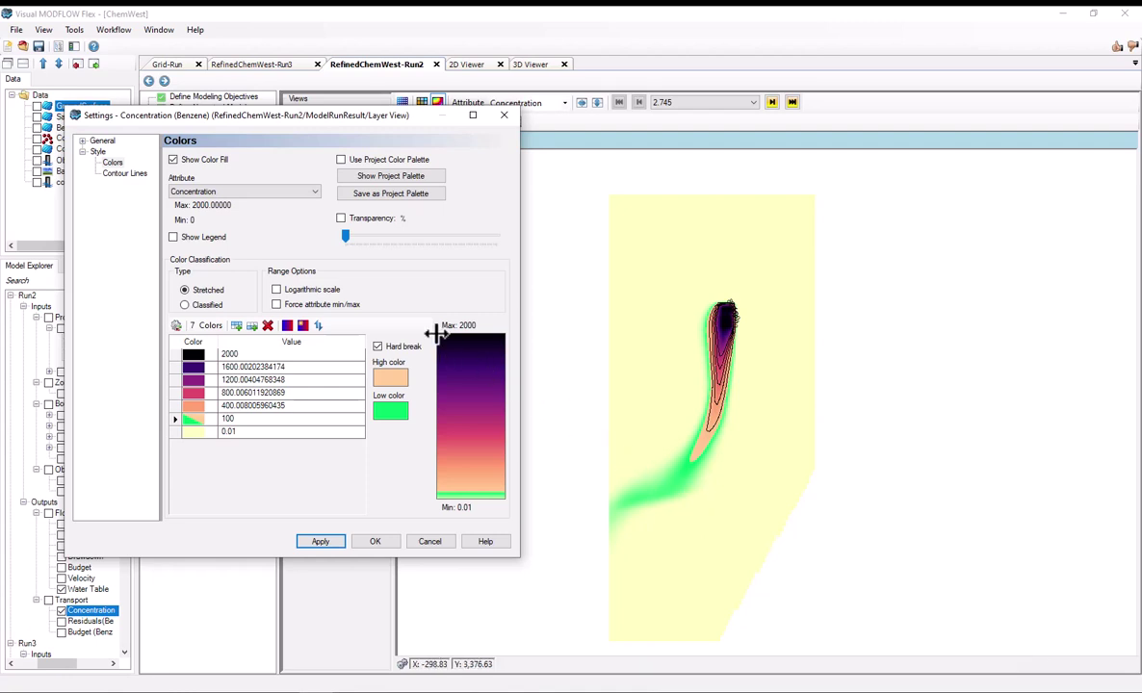
left_click(377, 346)
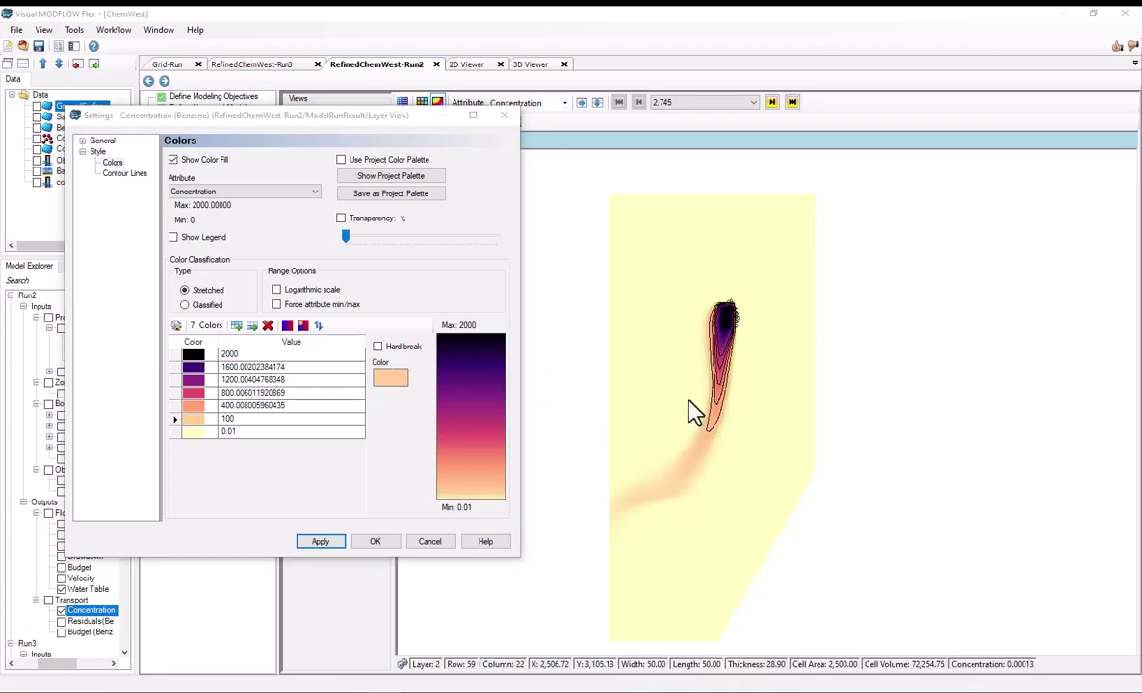
Step: Accept the Benzene color settings and display the Run2 Heads output in place of the Benzene concentration
left_click(374, 541)
left_click(61, 524)
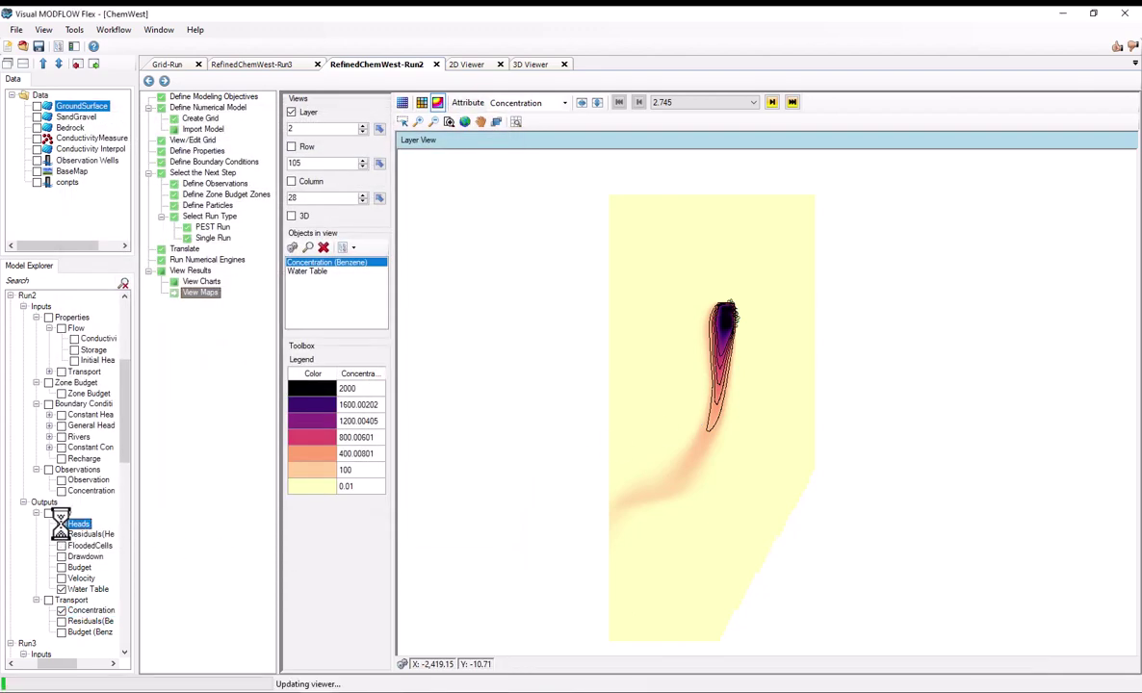
left_click(60, 611)
left_click(26, 611)
left_click(403, 121)
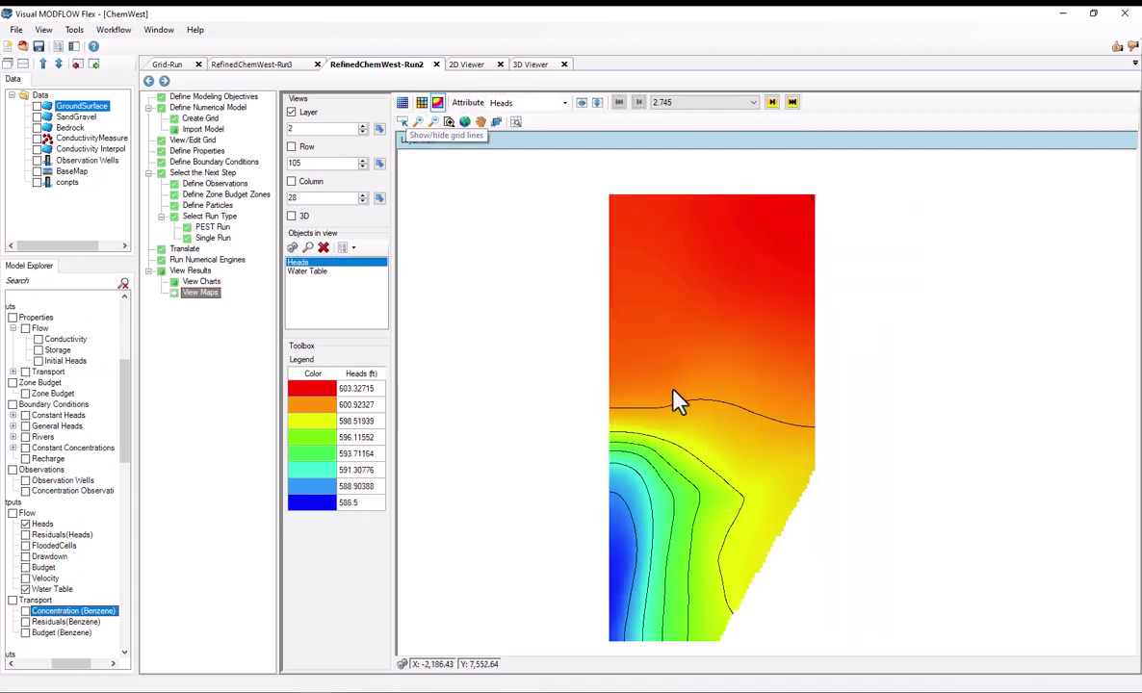
Step: Open the color style settings of the Heads output
left_click(43, 525)
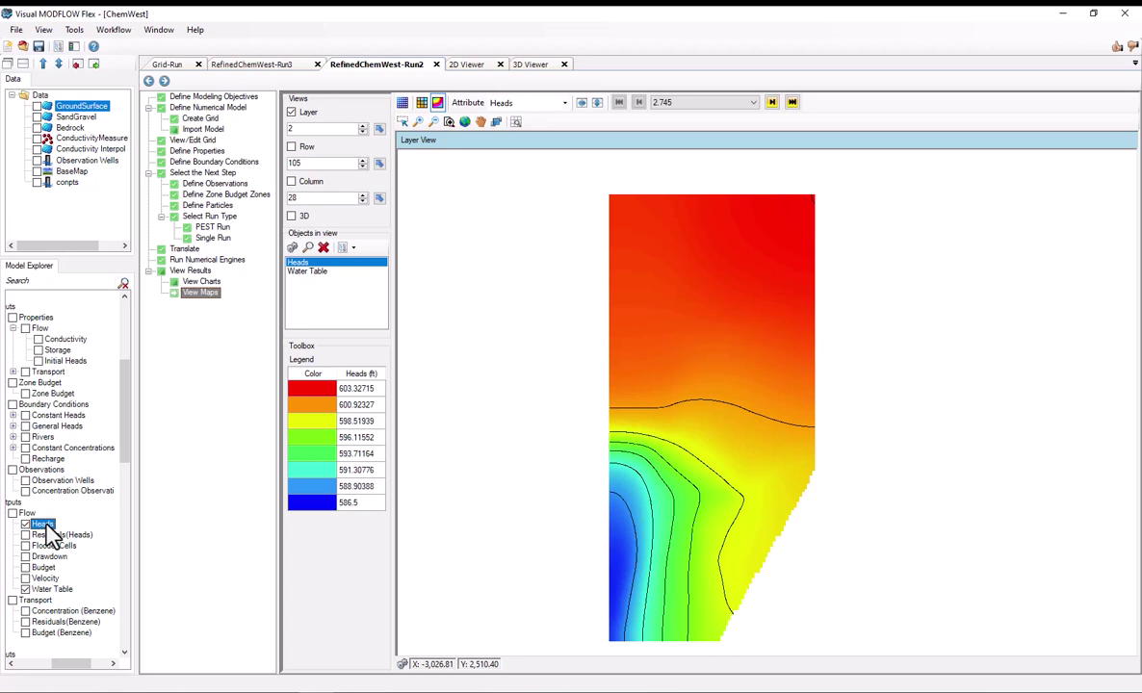
right_click(46, 530)
left_click(97, 540)
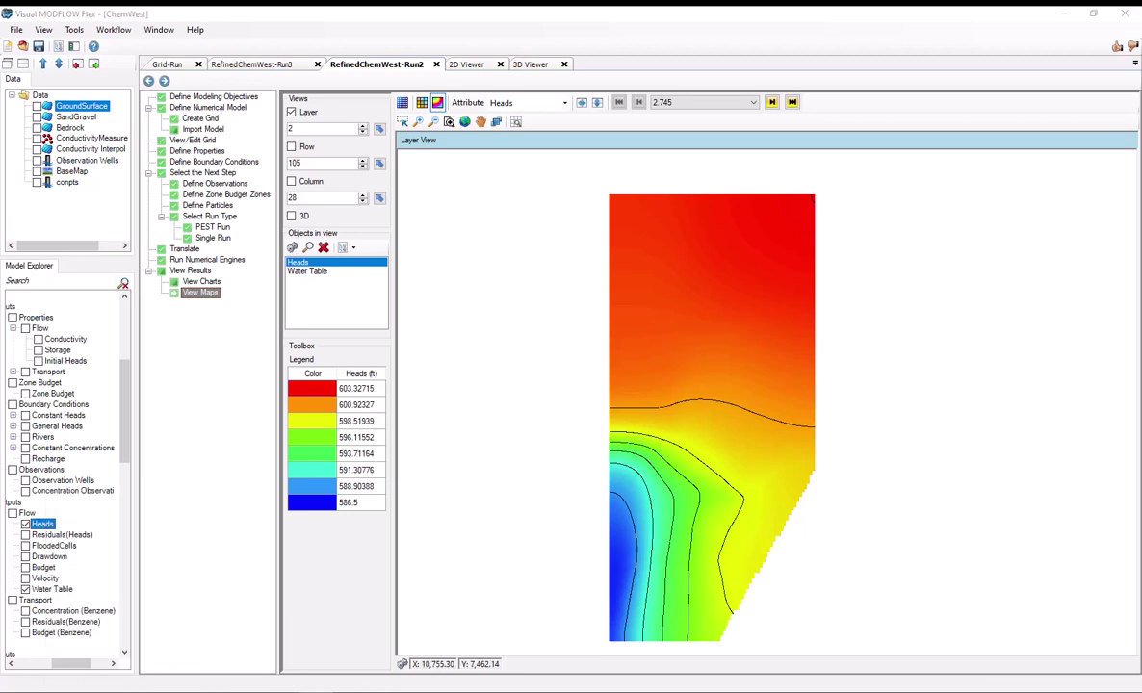
left_click(246, 158)
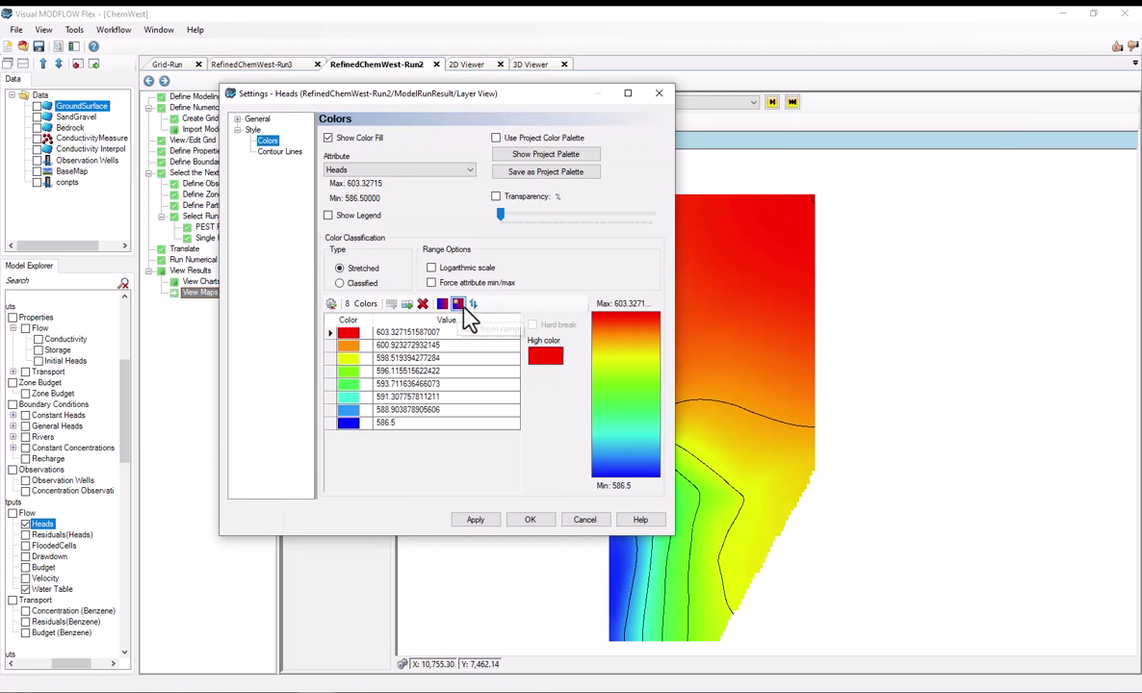
Step: Create a new color ramp named Blue-to-white from the Heads color ramp library
left_click(458, 305)
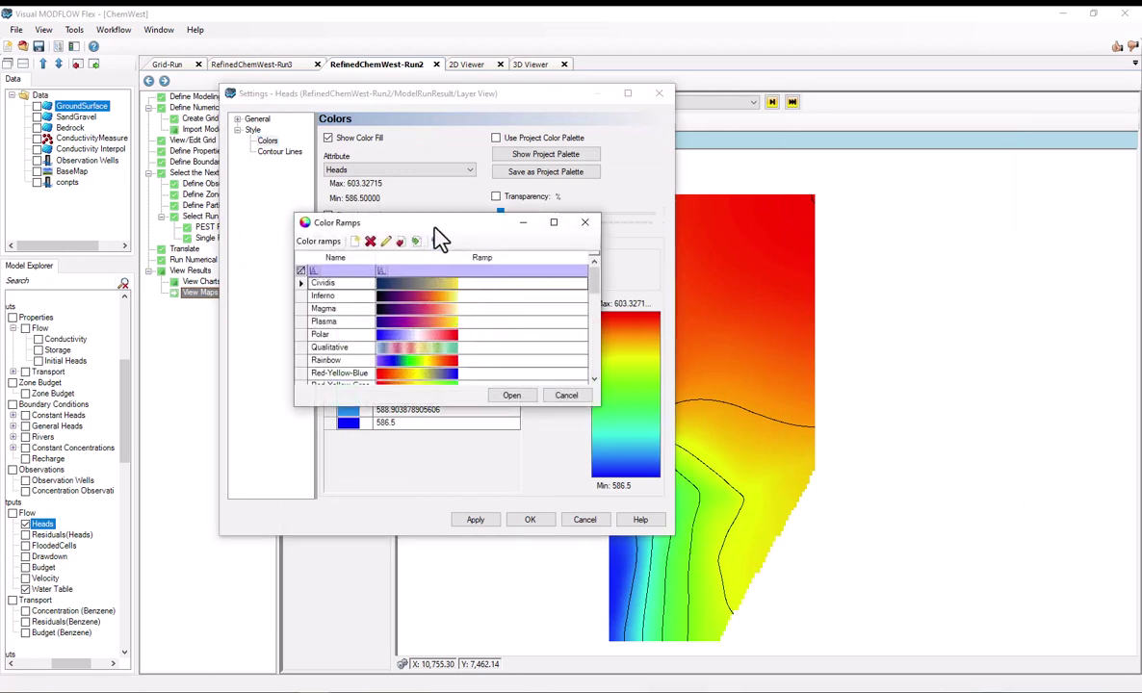
left_click_drag(433, 223, 281, 391)
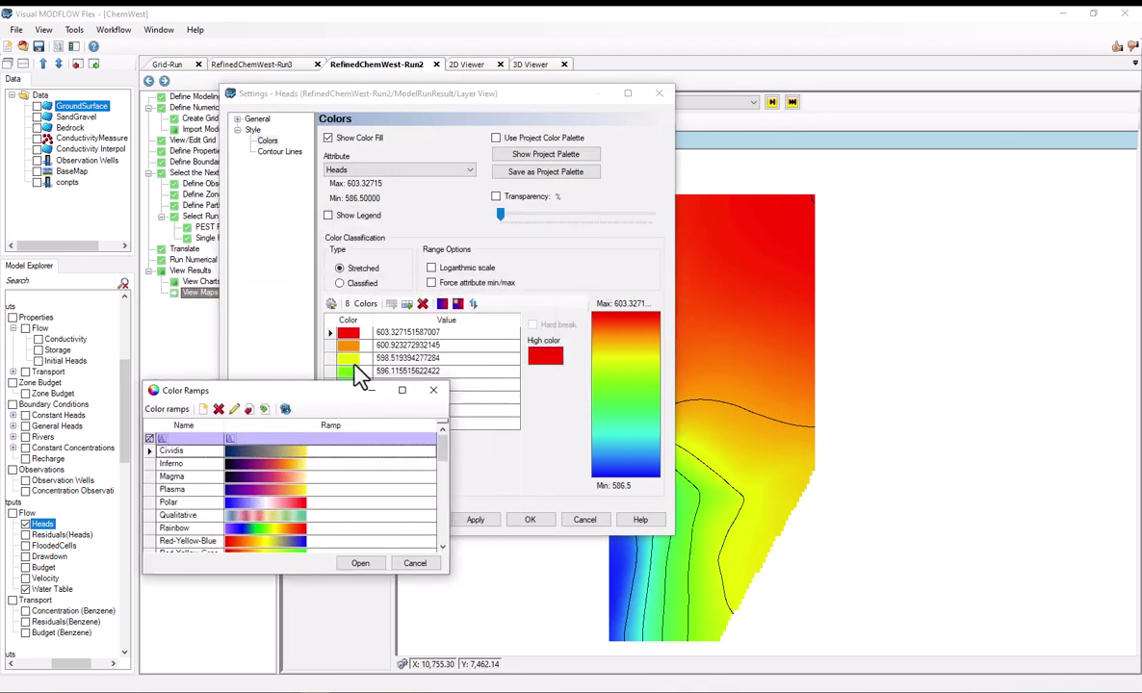
left_click_drag(274, 393, 438, 258)
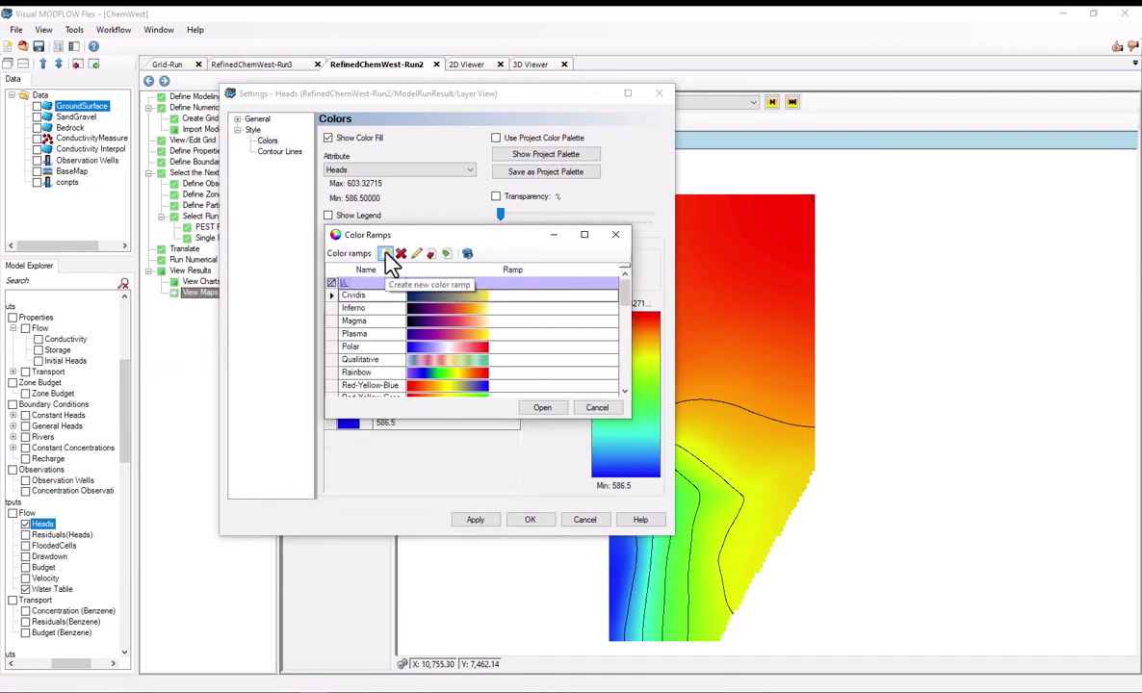
left_click(385, 255)
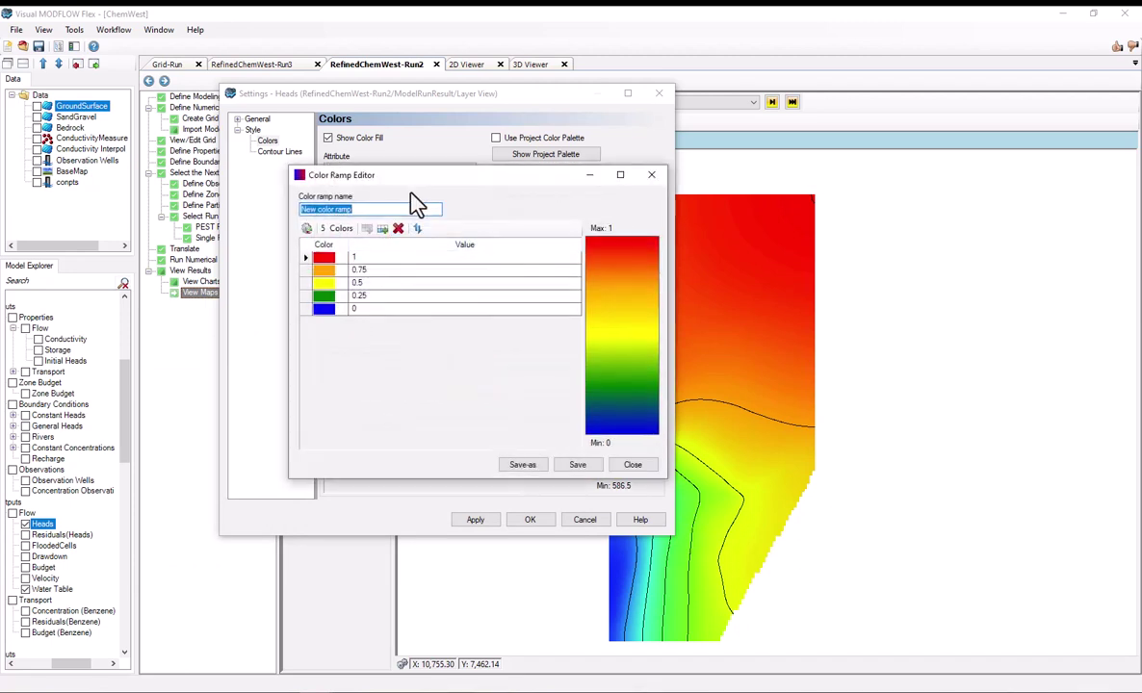
type("Blue-to-white")
Step: Delete the 0.75, 0.5 and 0.25 color entries from the Blue-to-white ramp
left_click(359, 269)
left_click(397, 228)
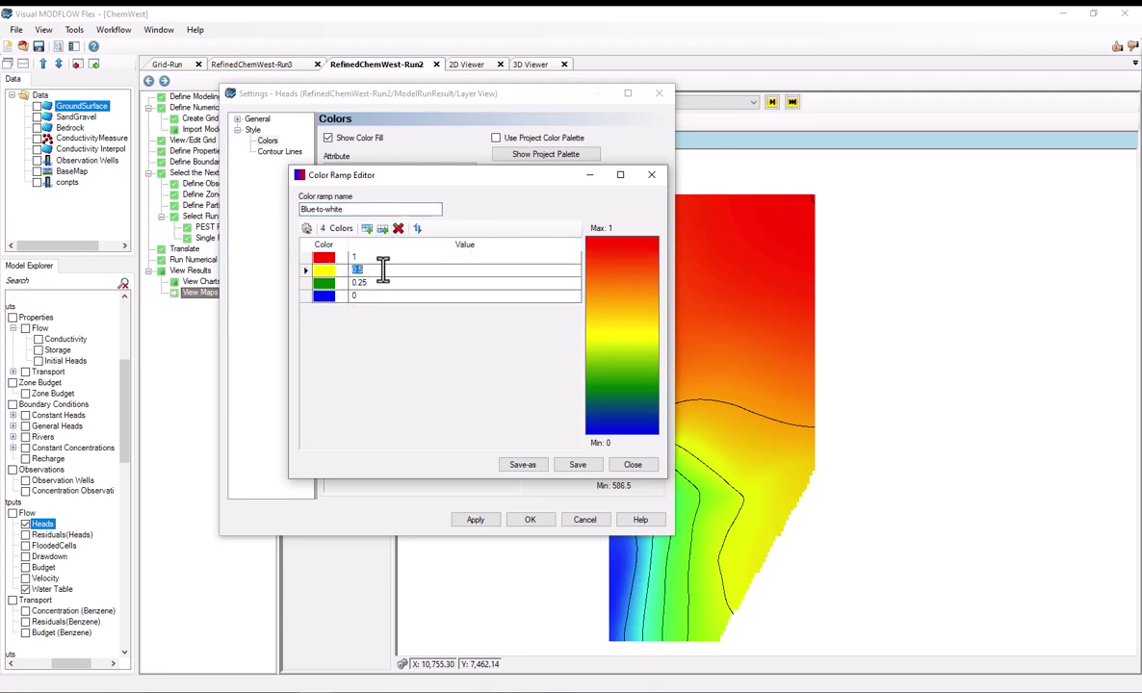
left_click(398, 228)
left_click(398, 228)
Step: Color the ramp's 0 entry near-white and its 1 entry medium blue, and save the Blue-to-white ramp
left_click(324, 270)
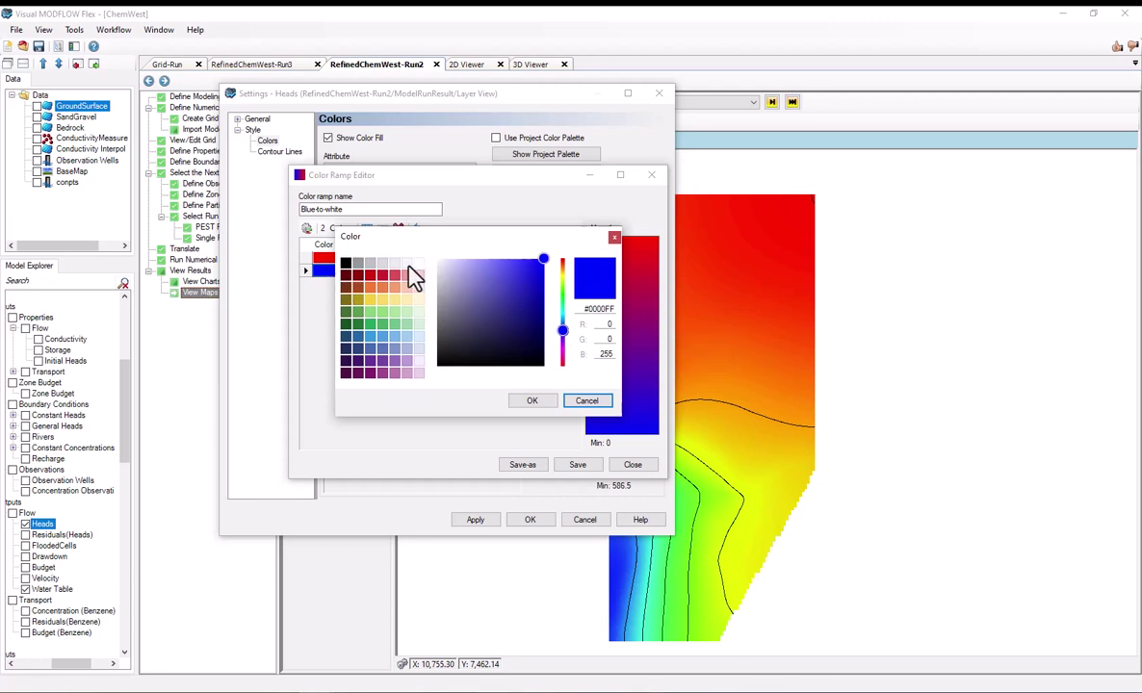
left_click(406, 263)
left_click(532, 400)
left_click(324, 257)
left_click(374, 351)
left_click(376, 342)
left_click(531, 400)
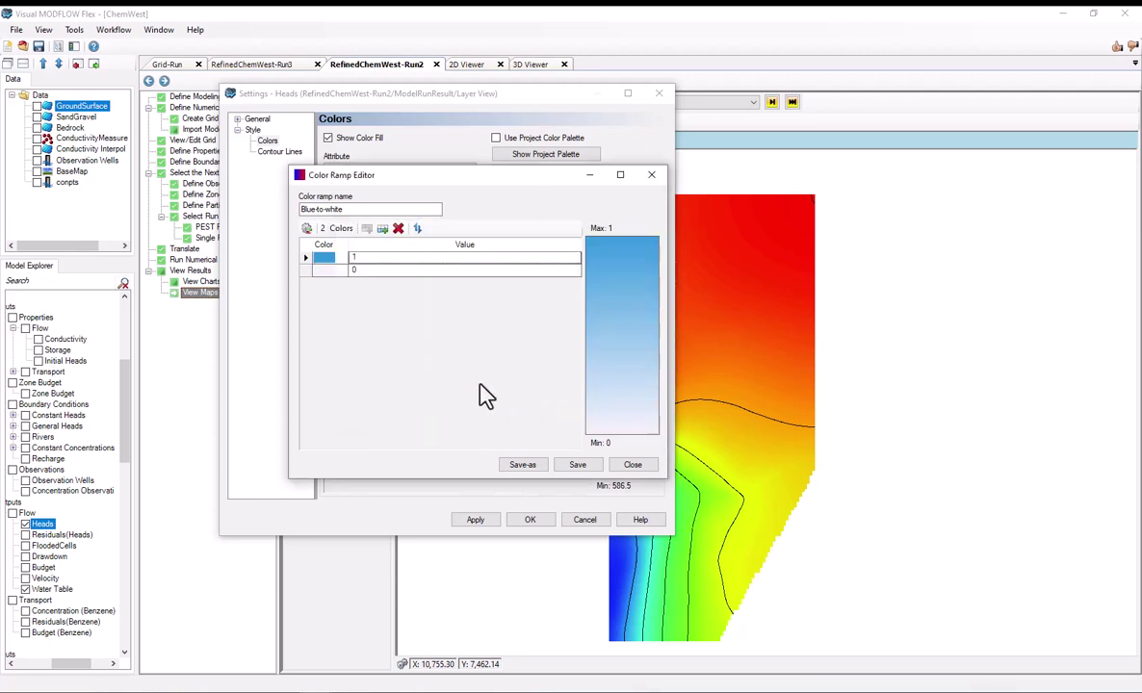
left_click(568, 472)
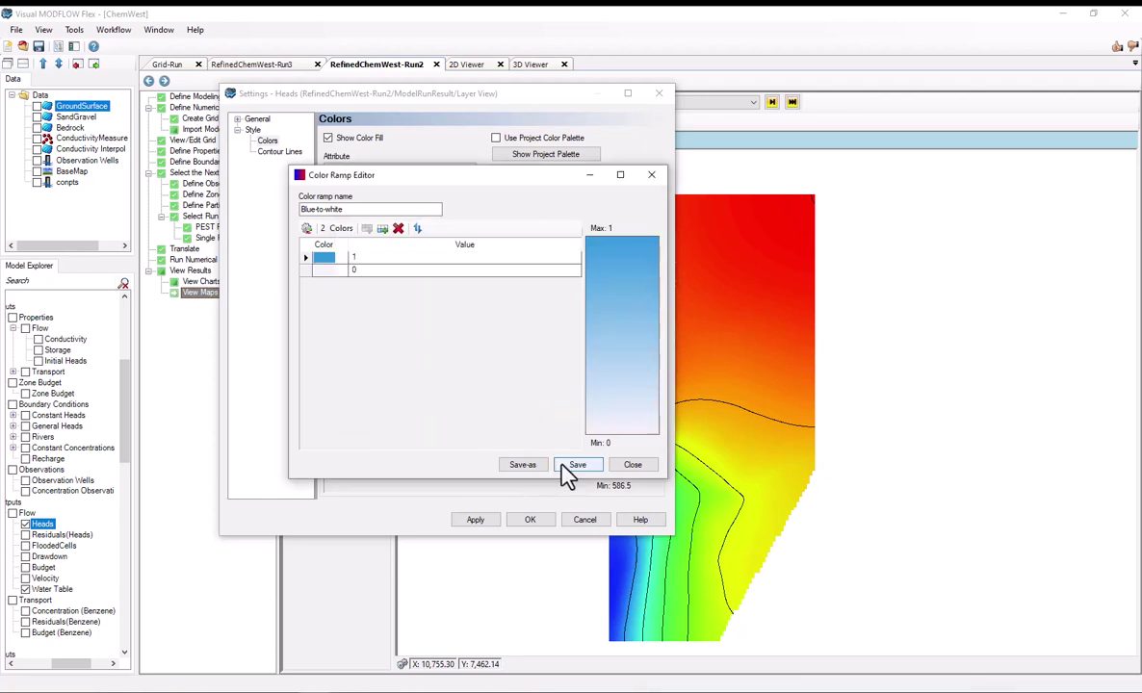
left_click(627, 468)
Step: Apply the Blue-to-white color ramp with inverted colors to the Heads map
left_click(478, 295)
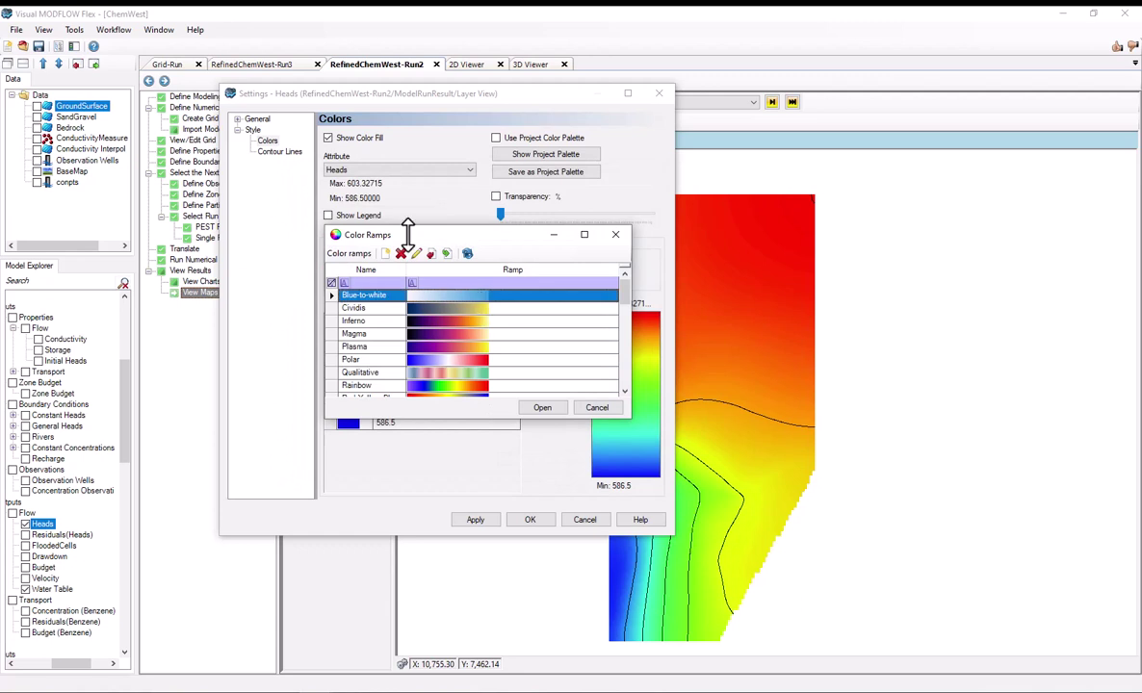
left_click(543, 408)
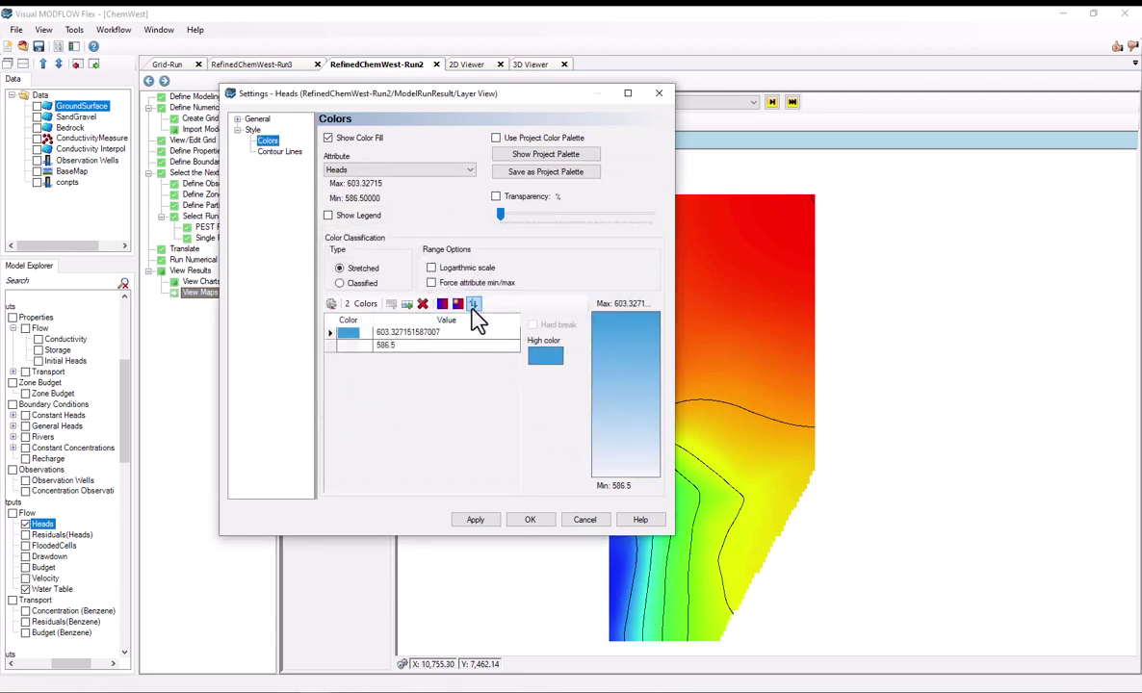
left_click(470, 308)
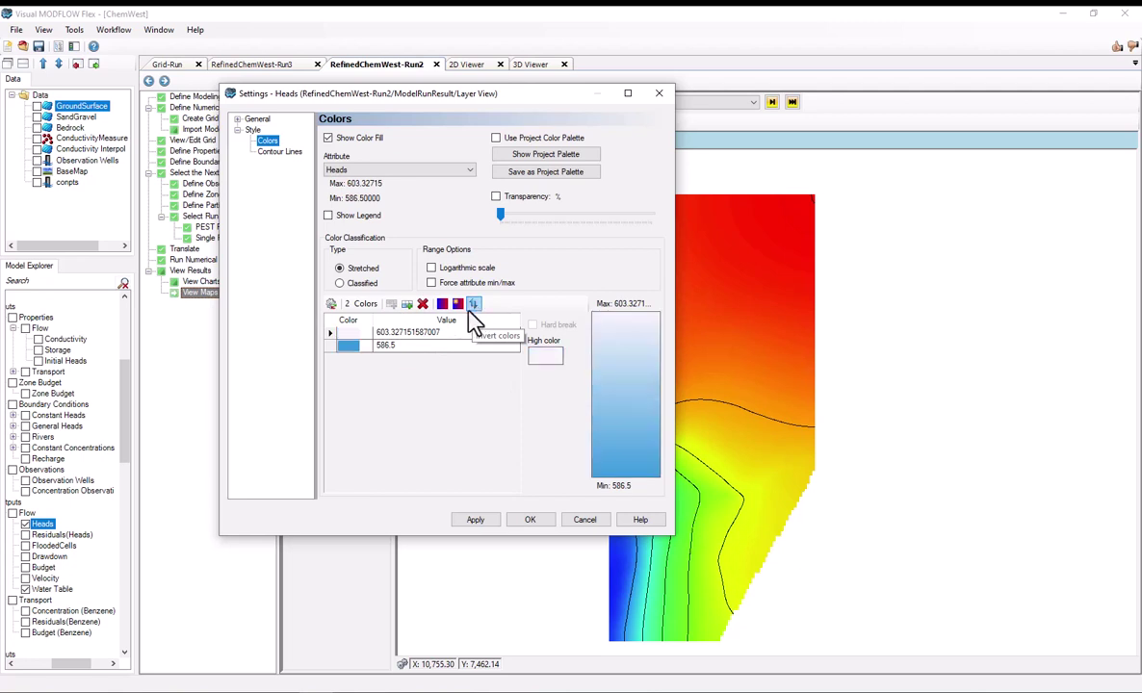
left_click(475, 520)
left_click_drag(355, 94, 235, 117)
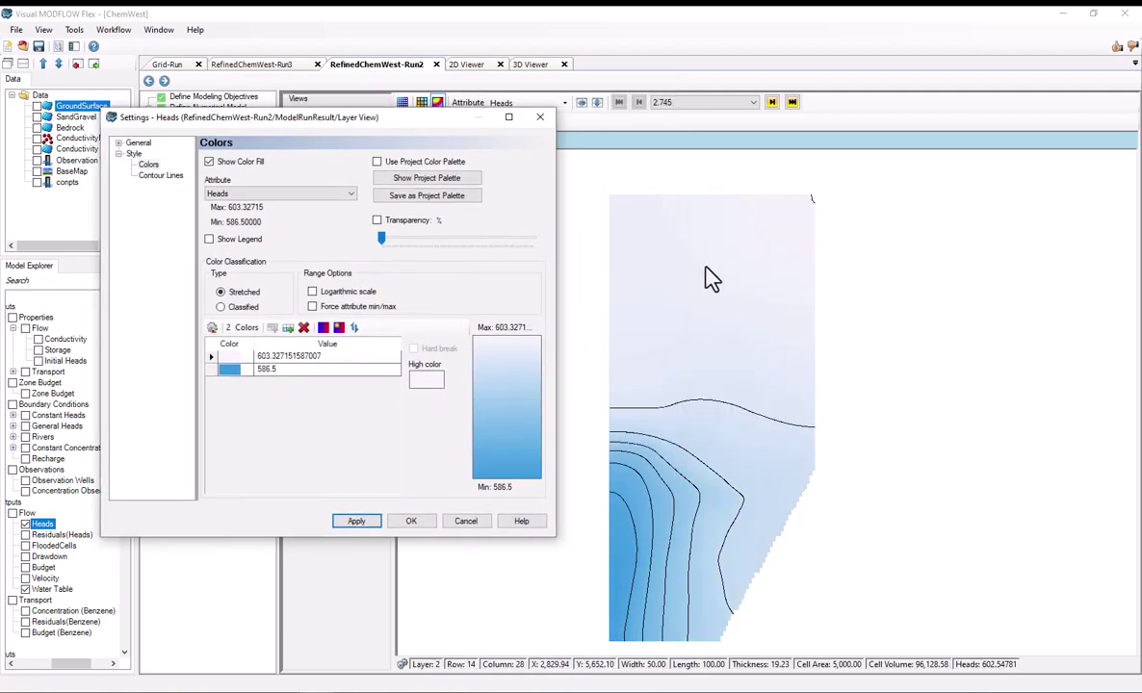
Step: Switch to the Color ramps folder in File Explorer and open Equal-luminance rainbow.clr in Notepad++
left_click(597, 246)
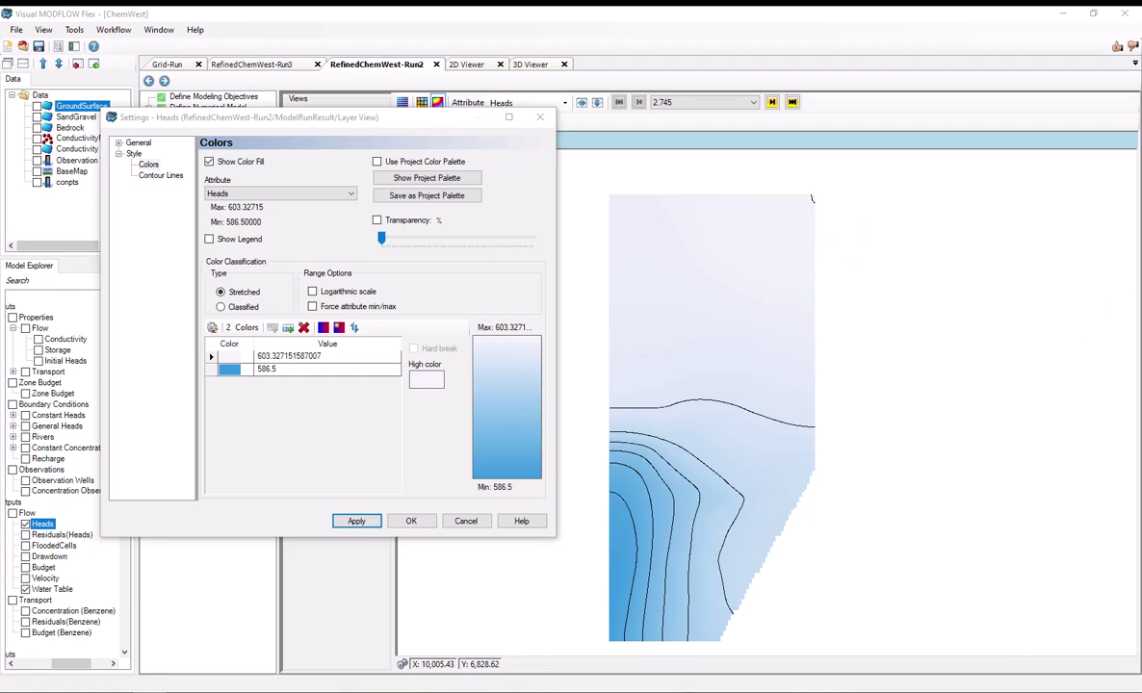
left_click(525, 276)
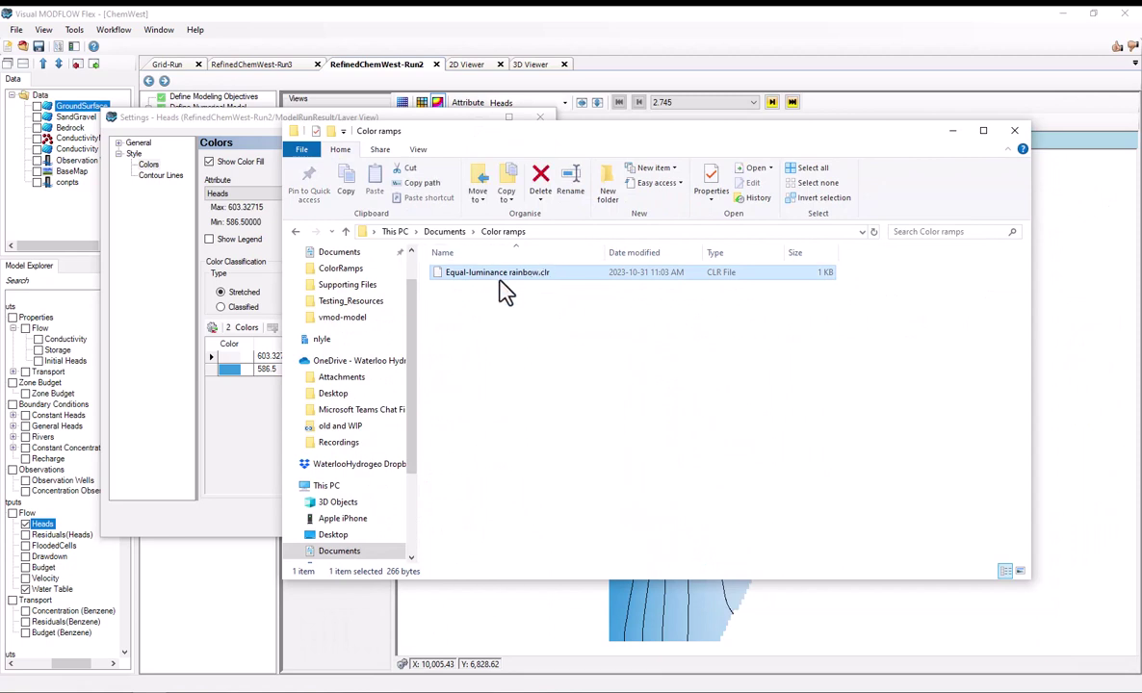
right_click(507, 282)
left_click(564, 361)
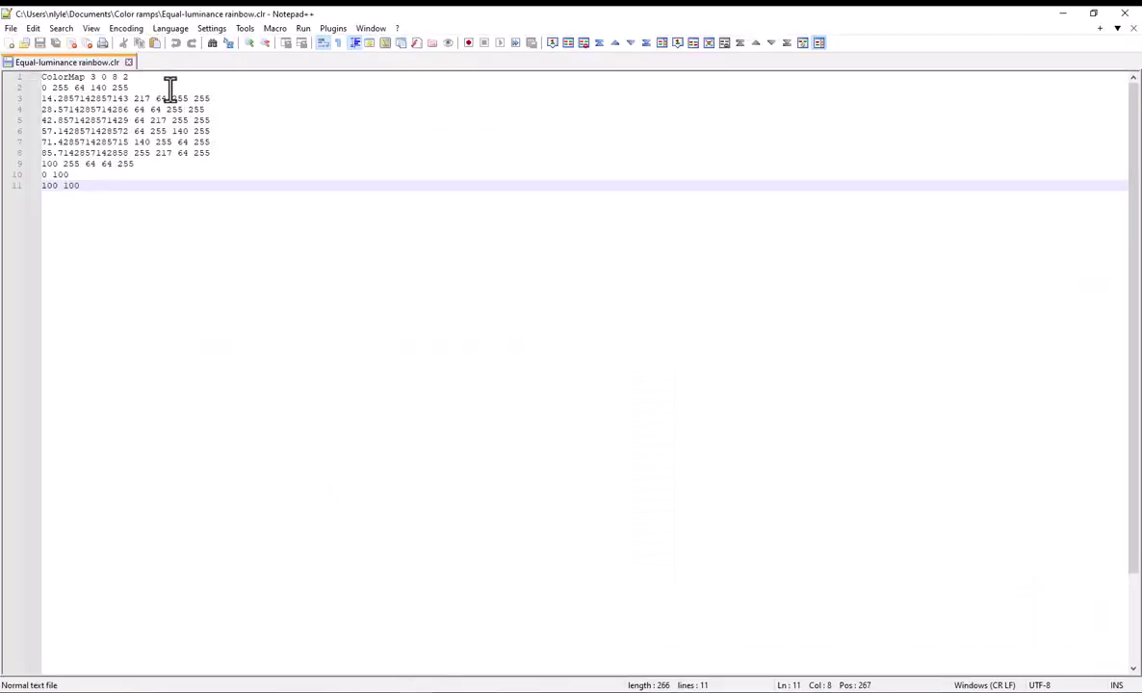
Step: Examine the ColorMap header, position values, RGB columns and closing opacity lines of the Equal-luminance rainbow.clr file
left_click(162, 86)
key("Up")
triple_click(159, 81)
left_click_drag(97, 184, 40, 175)
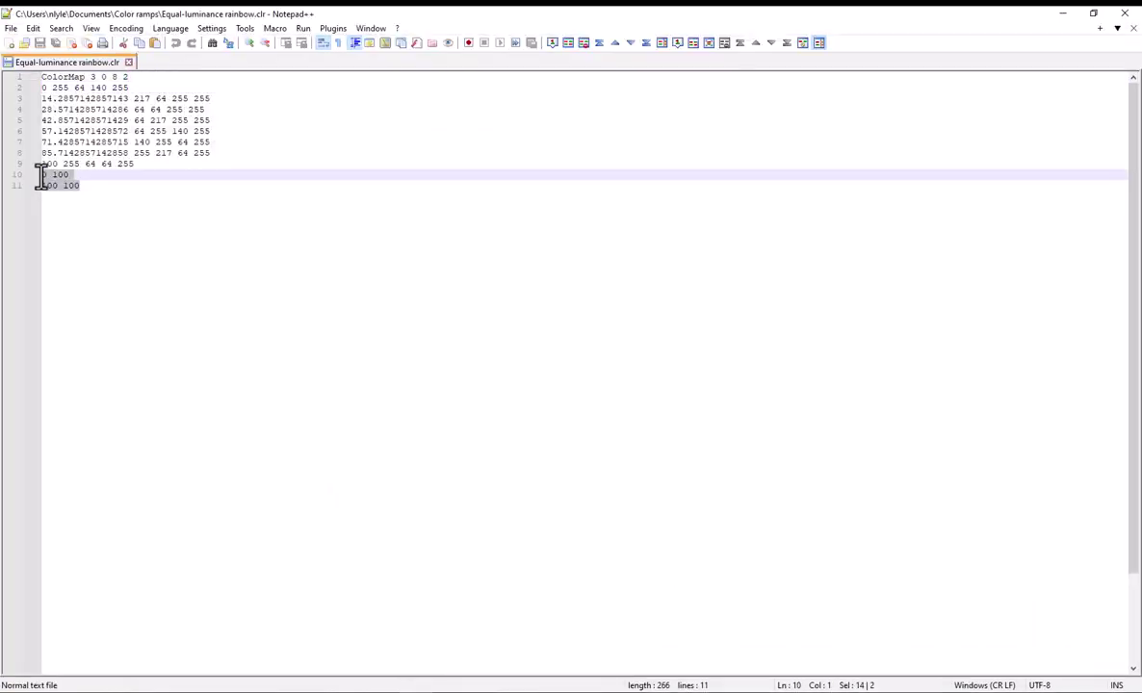
left_click(154, 152)
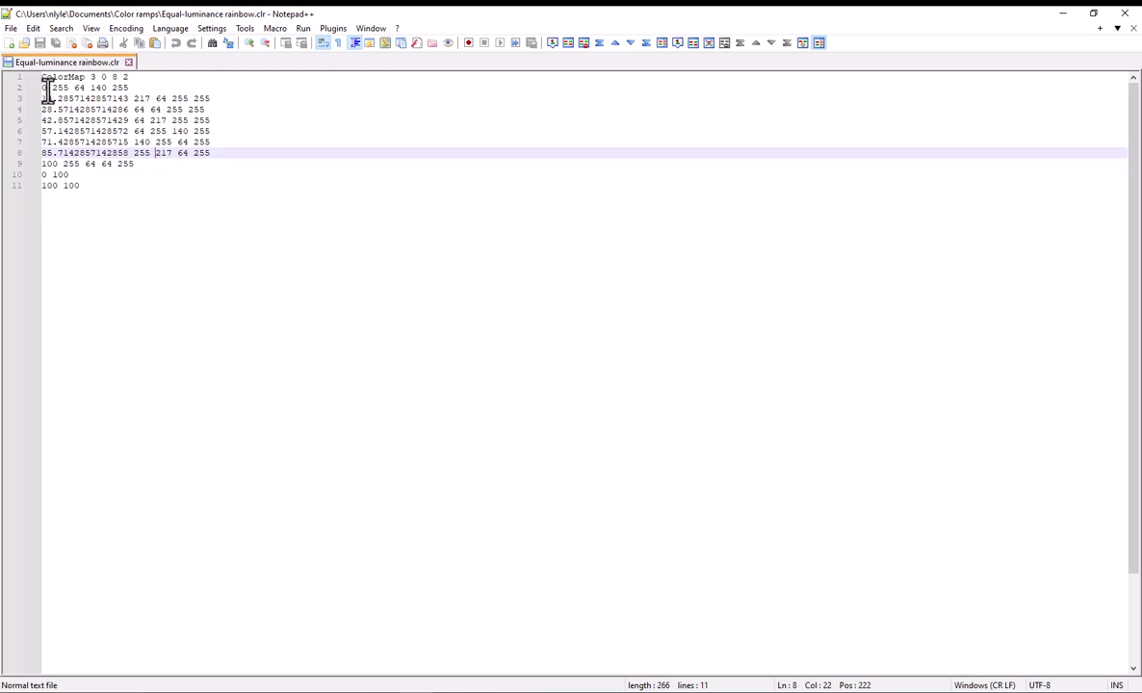
left_click_drag(49, 89, 41, 88)
left_click(45, 99)
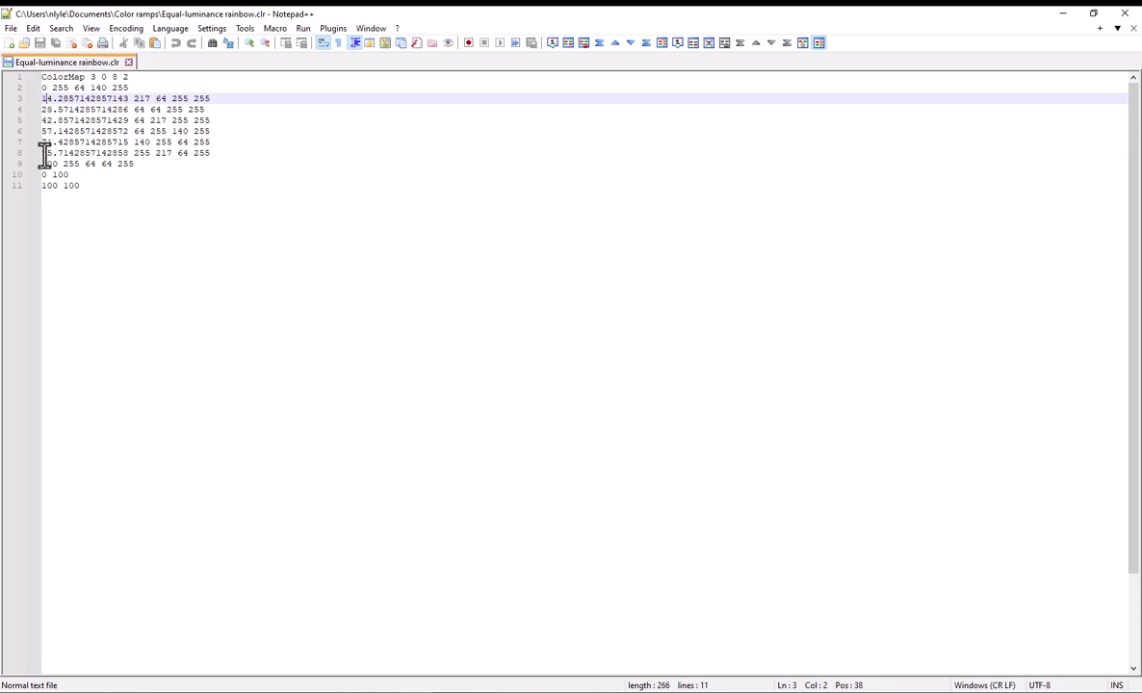
left_click_drag(46, 131, 71, 135)
left_click(70, 132)
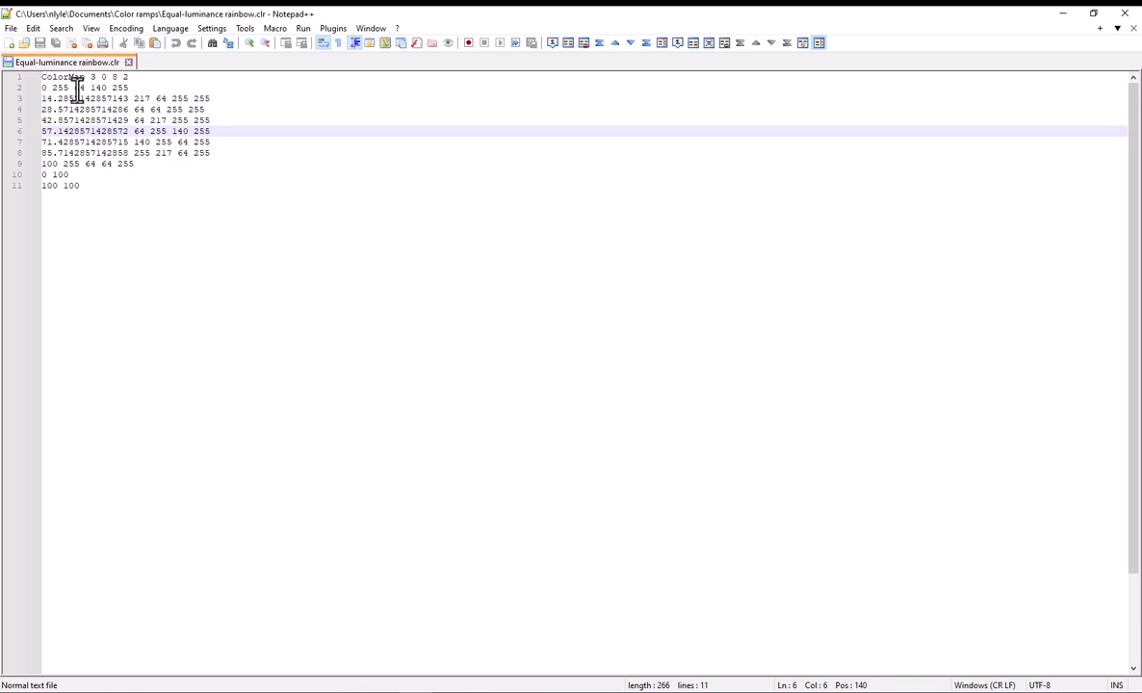
Step: Review the RGB values in the 0 and 42.86 position rows of Equal-luminance rainbow.clr, and close Notepad++
left_click(63, 88)
left_click(95, 88)
left_click(151, 120)
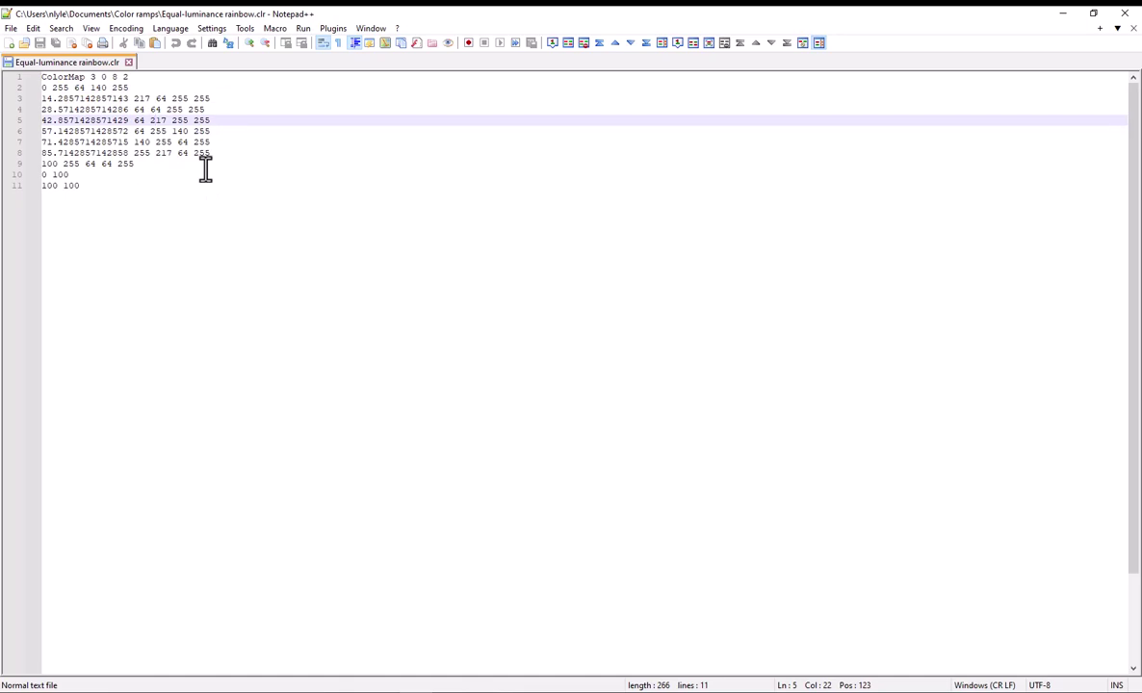
left_click(1124, 15)
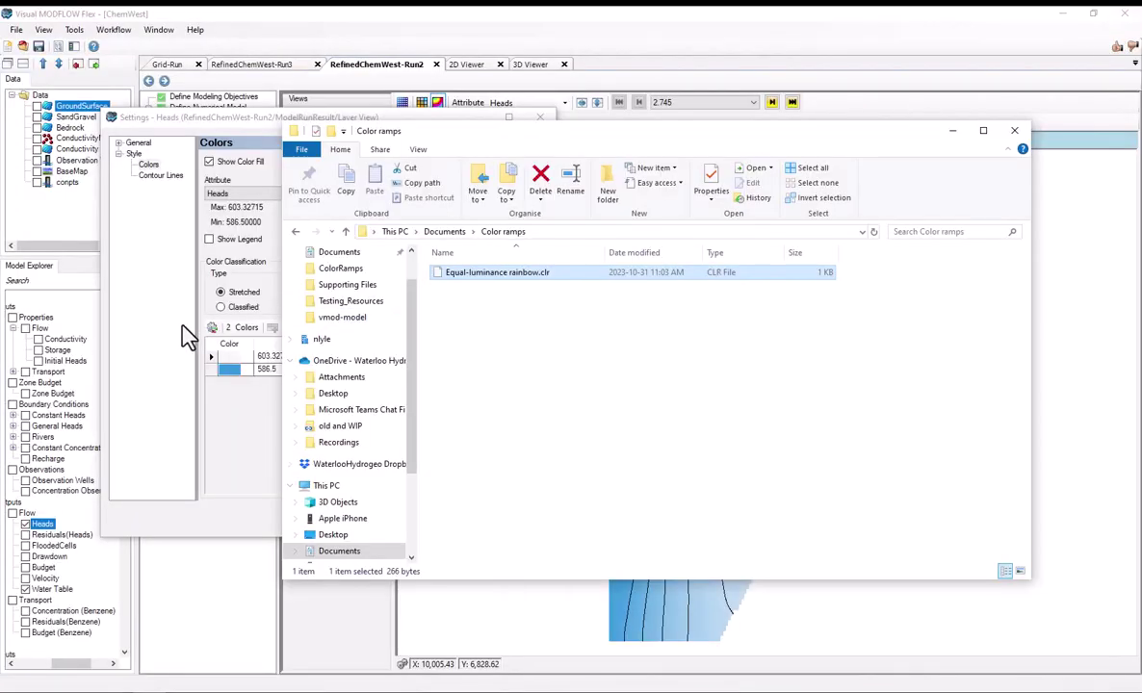
Step: Switch back to the Heads color settings in Visual MODFLOW Flex and import Equal-luminance rainbow.clr from the ColorRamps folder as a color ramp
left_click(179, 323)
left_click(341, 328)
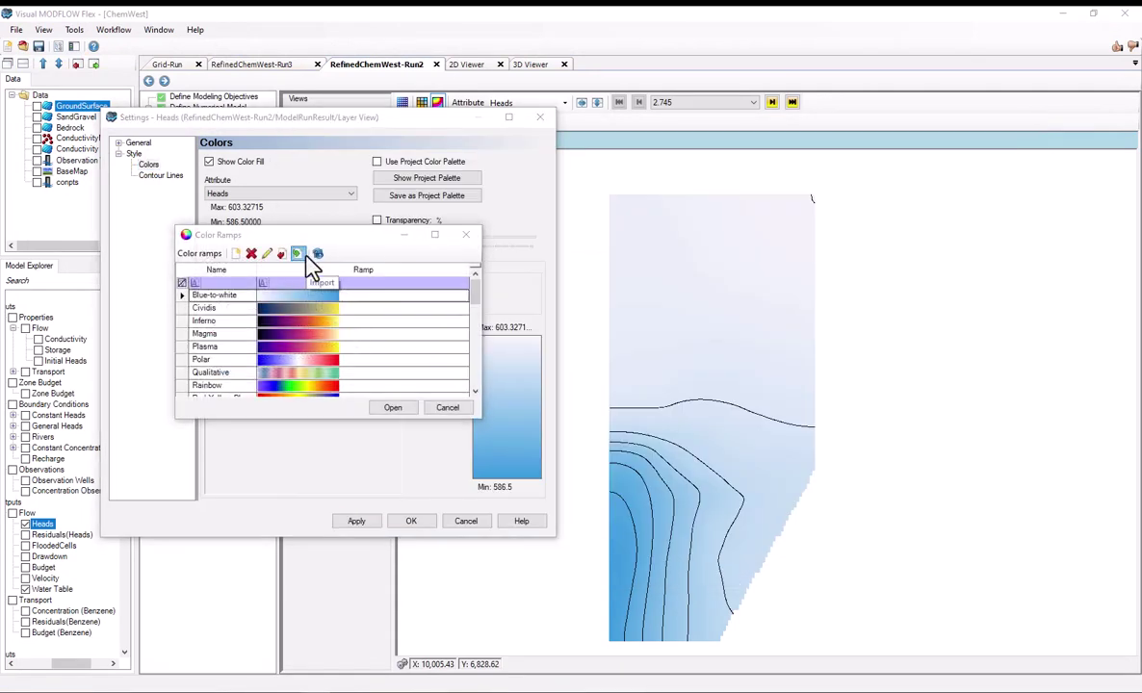
left_click(299, 254)
left_click(366, 354)
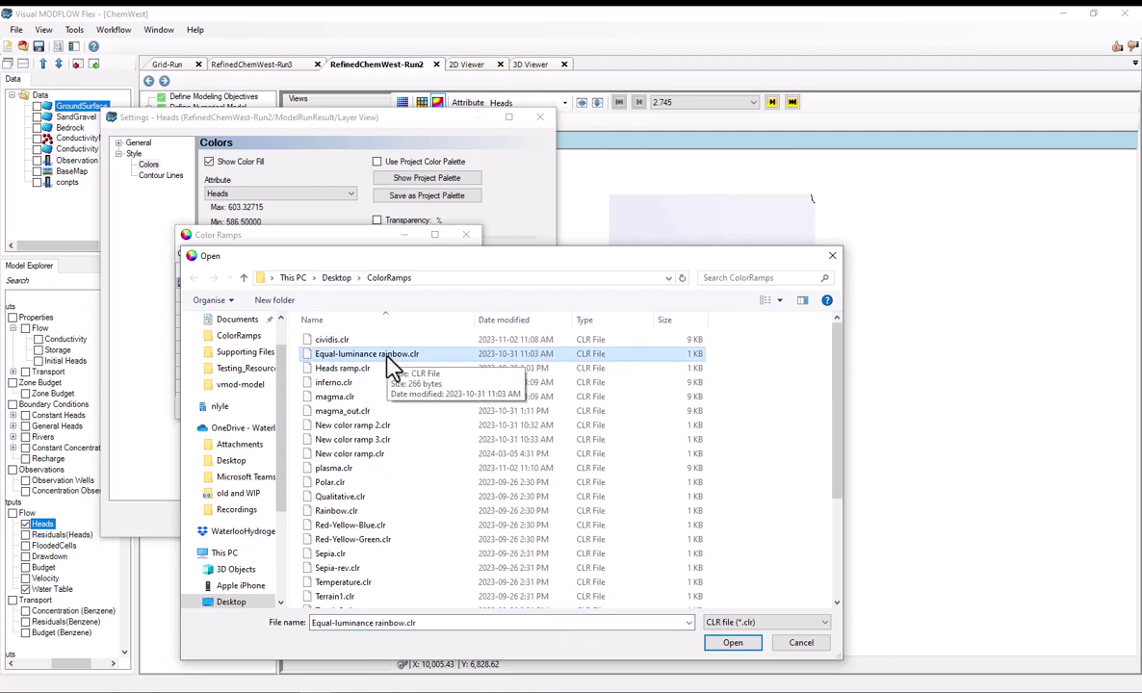
left_click(733, 643)
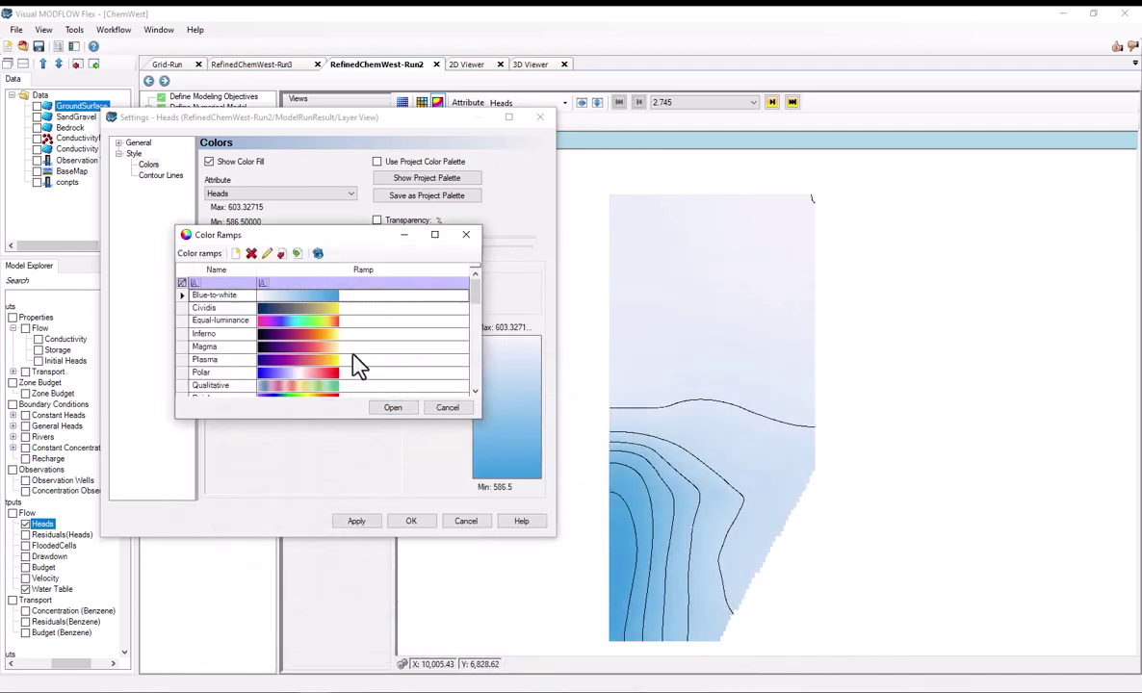
Step: Apply the imported Equal-luminance rainbow color ramp to the Heads map and close its settings
left_click(320, 321)
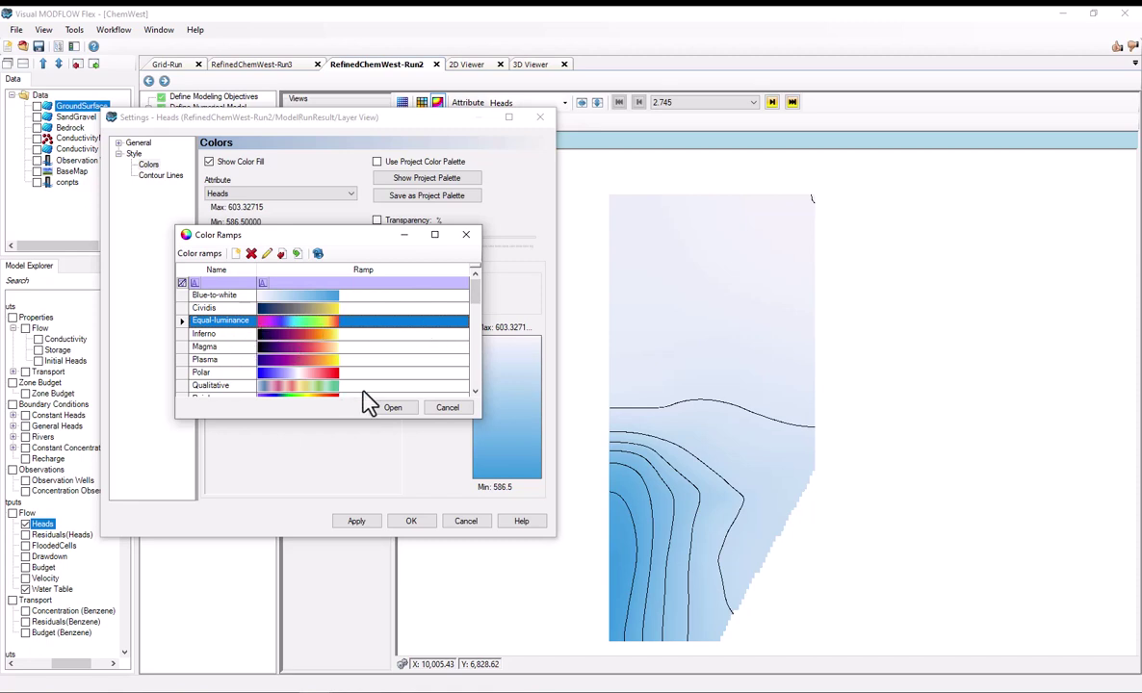
left_click(402, 409)
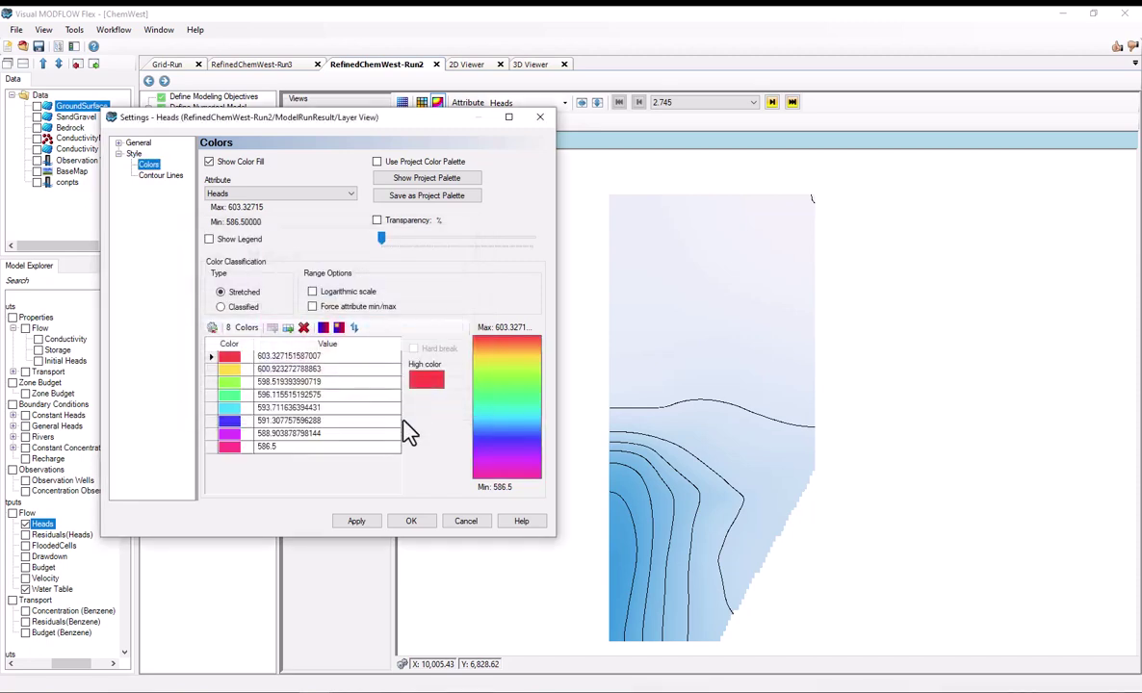
left_click(356, 521)
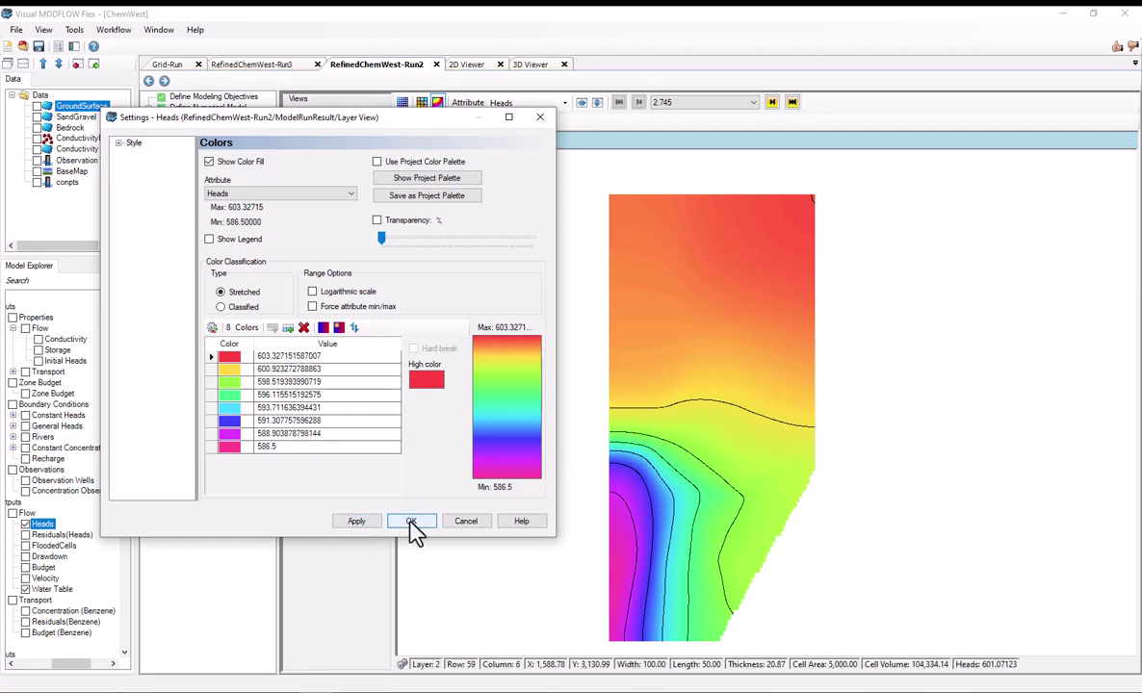
left_click(410, 524)
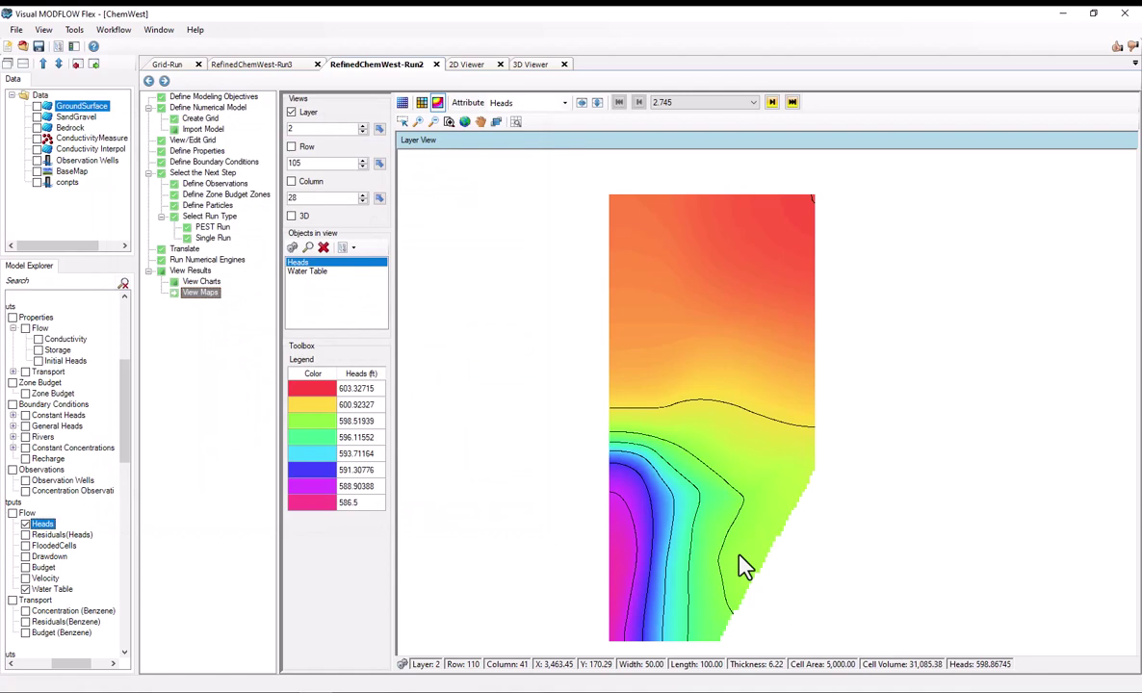